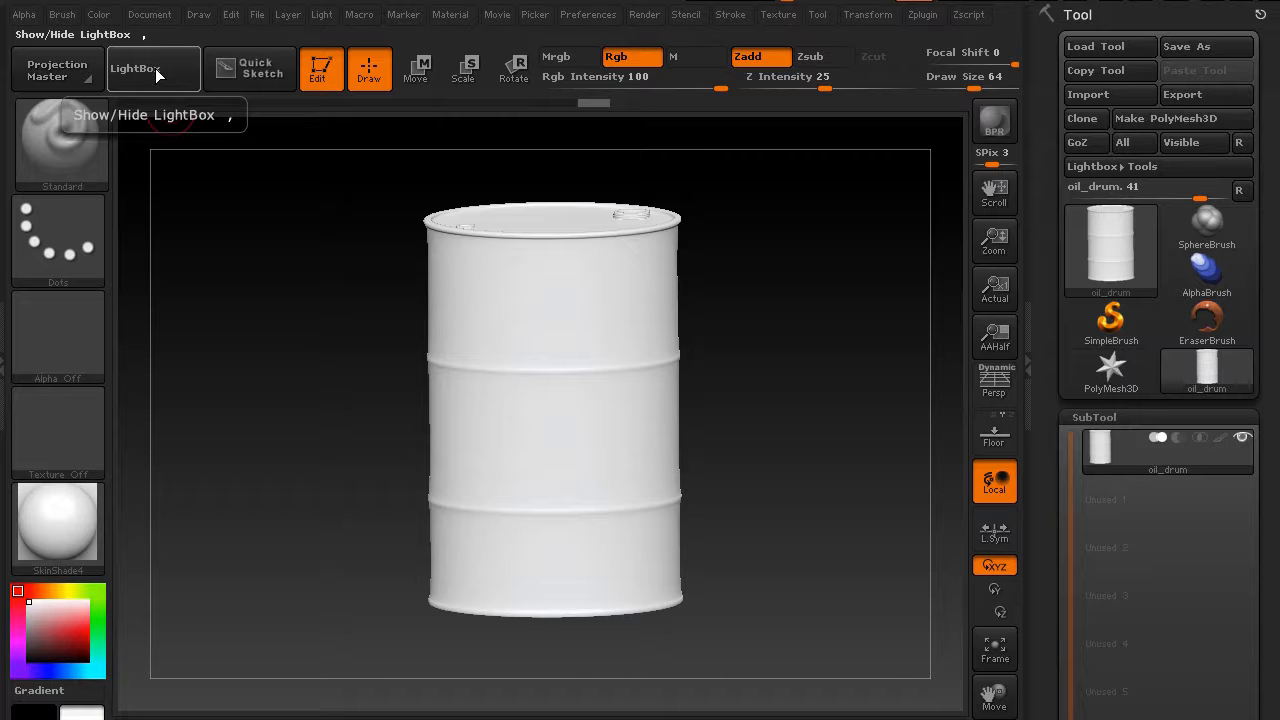
Load the PolySphere from the LightBox tool library and apply the MatCap Red Wax material
left_click(156, 70)
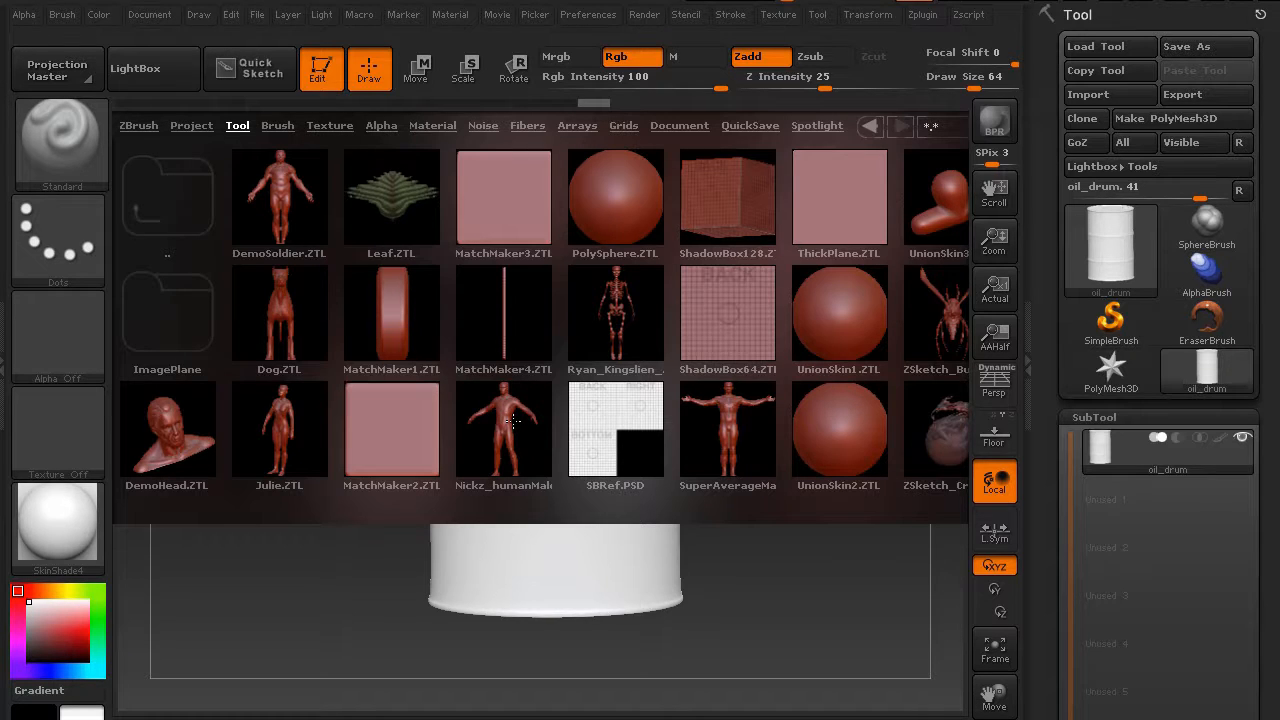
double_click(615, 195)
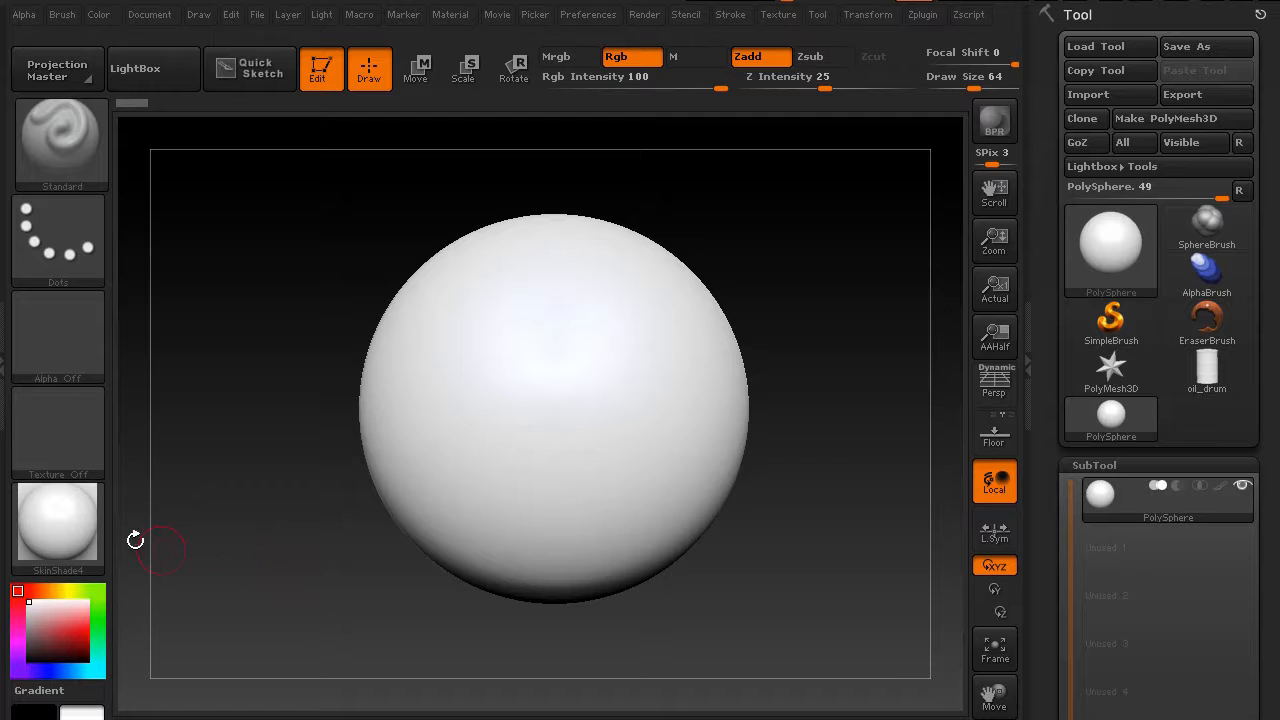
left_click(45, 522)
left_click(152, 88)
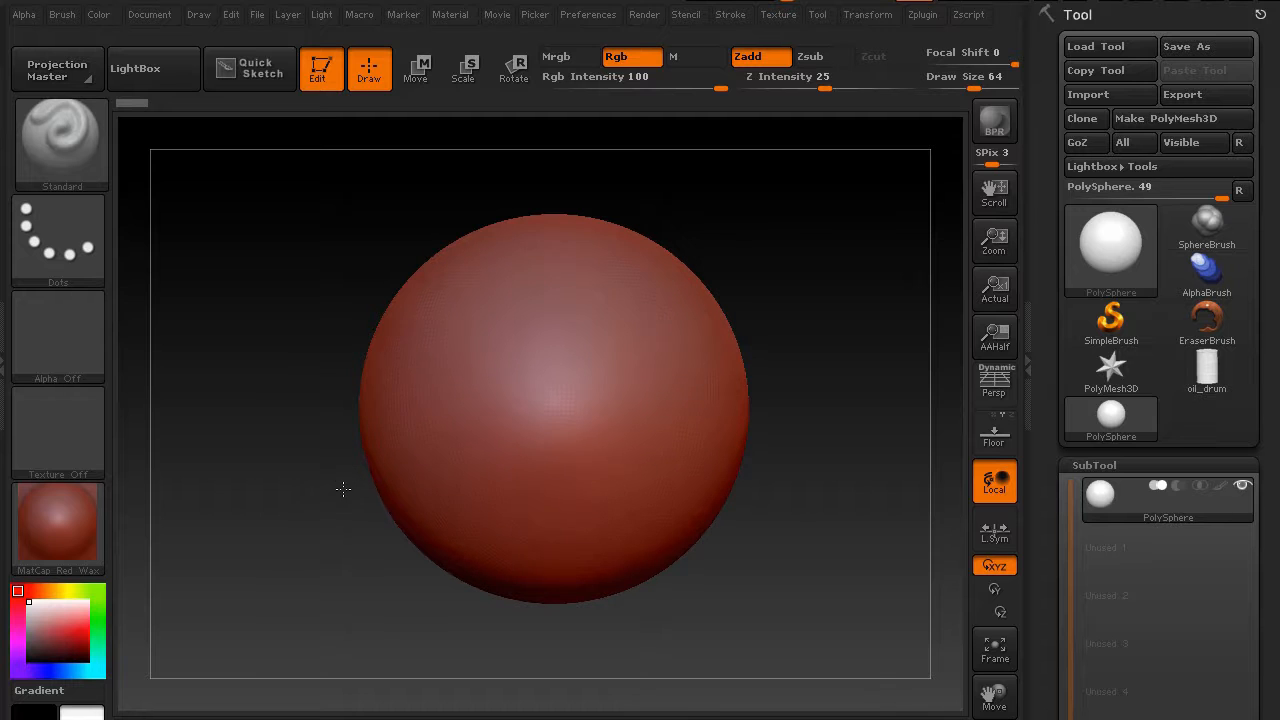
Show the sphere's polyframe wireframe and subdivide the mesh once
key("shift+f")
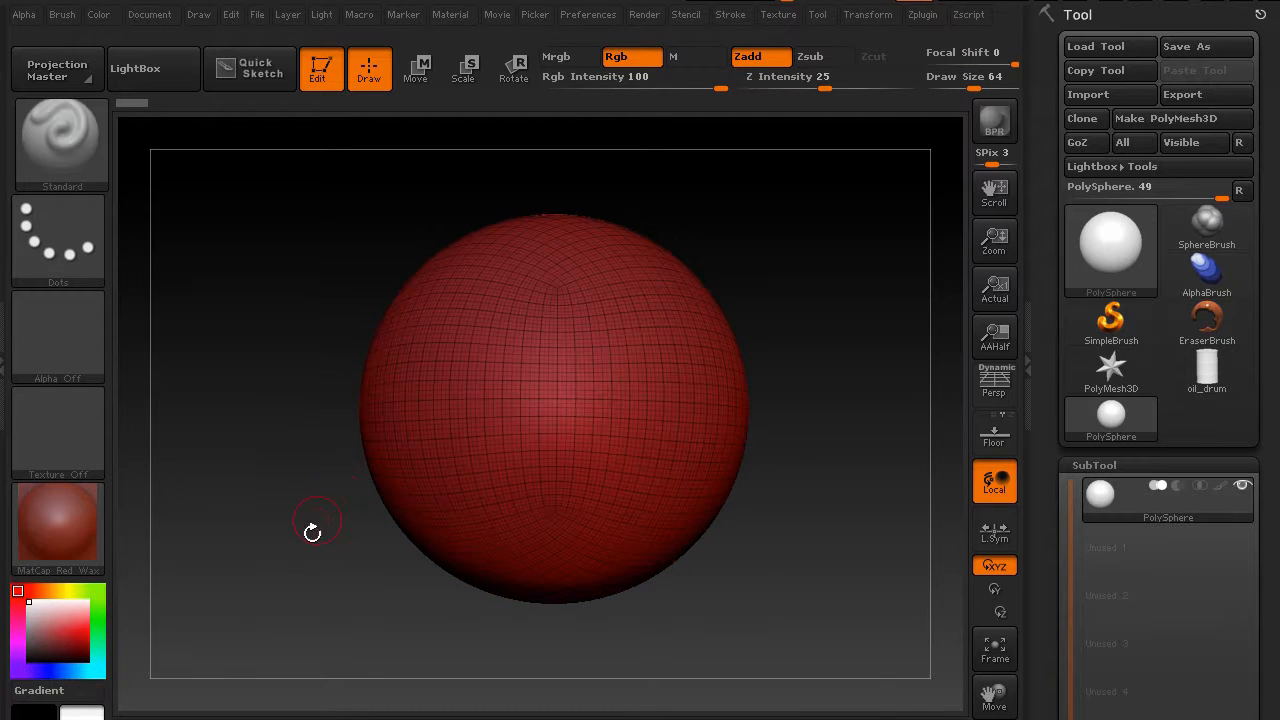
left_click_drag(340, 403, 355, 488)
left_click_drag(272, 464, 530, 502, "alt")
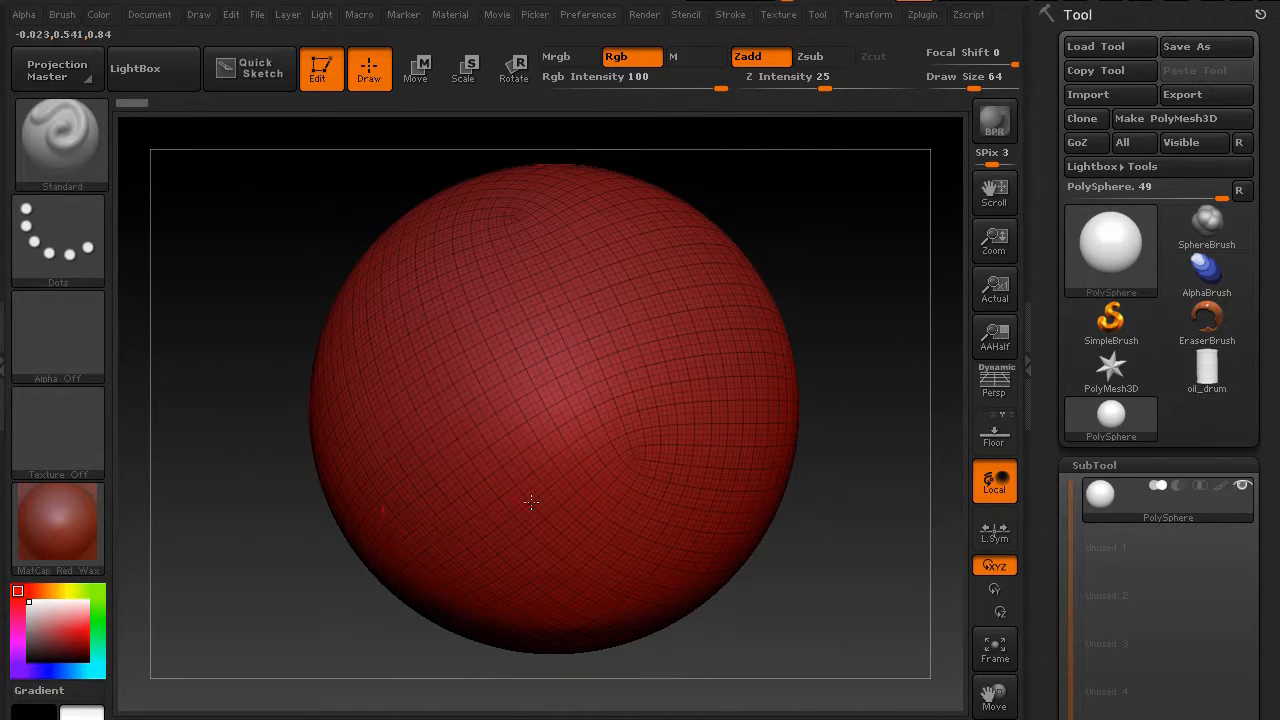
left_click_drag(283, 460, 217, 443)
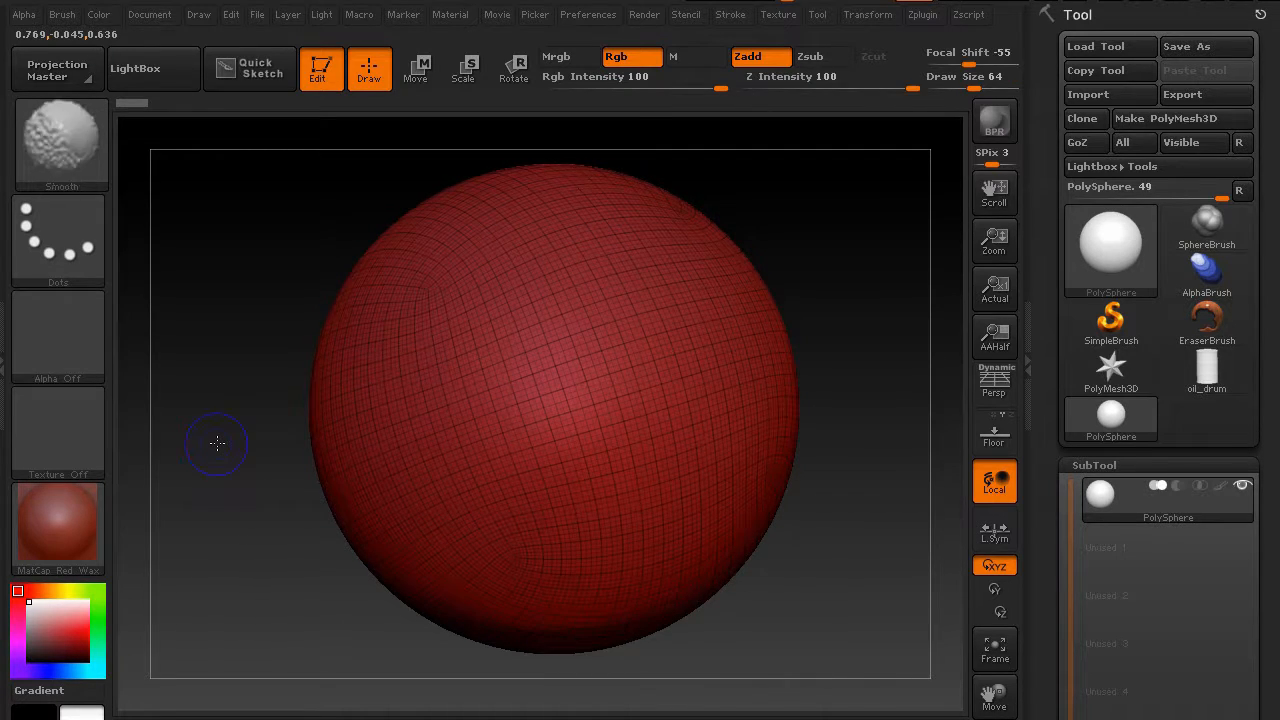
key("ctrl+d")
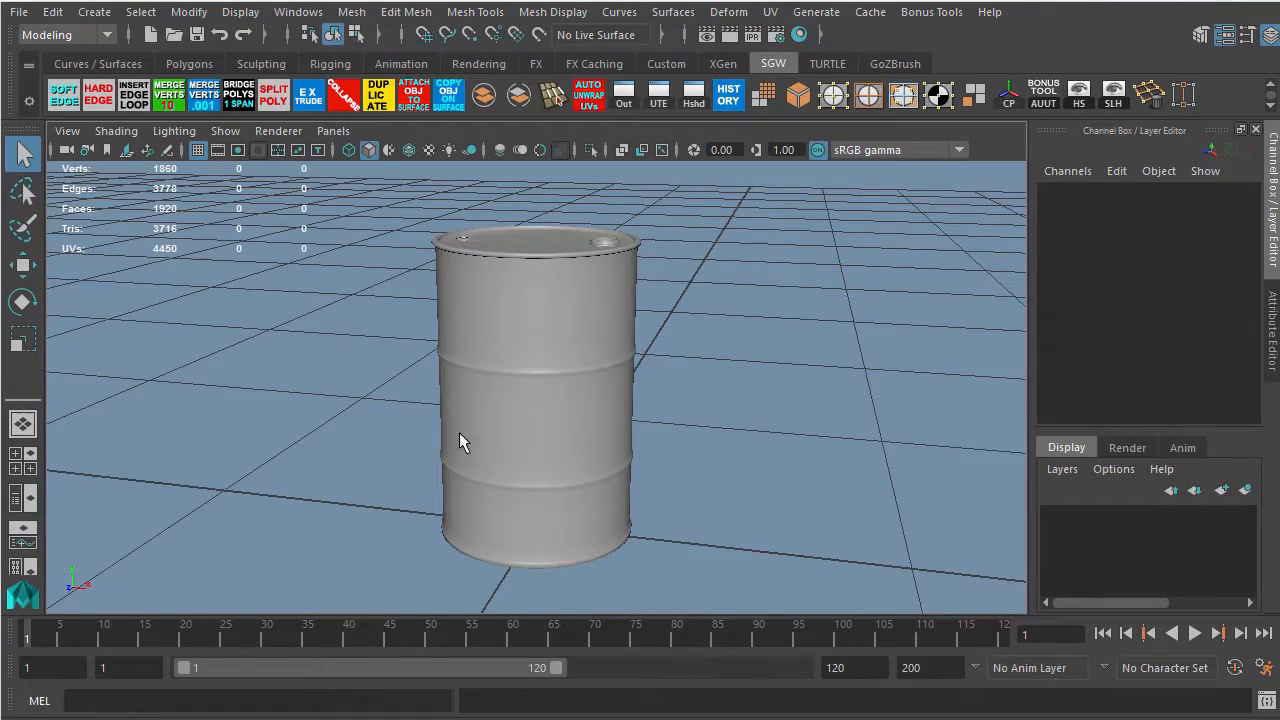
In Maya, select the oil drum mesh and send it to ZBrush with GoZ
left_click(506, 427)
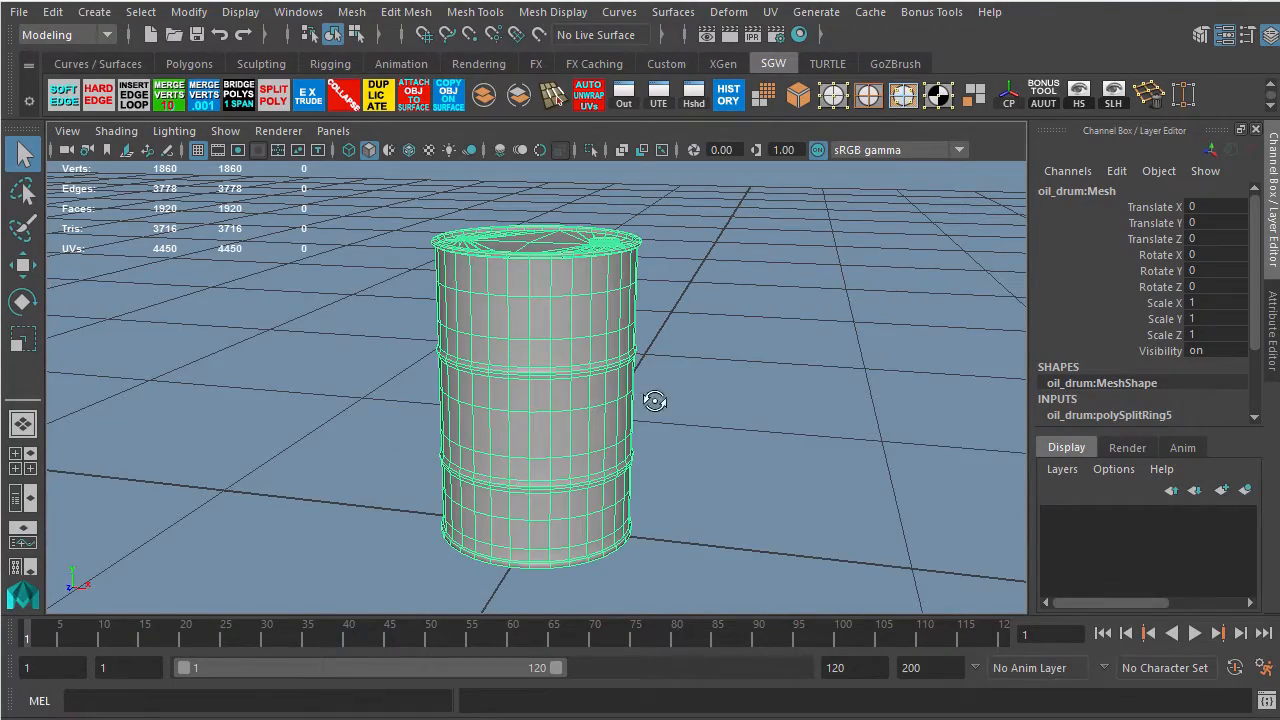
left_click_drag(654, 400, 697, 462, "alt")
right_click_drag(489, 334, 557, 462, "alt")
left_click_drag(557, 462, 549, 376, "alt")
left_click_drag(612, 440, 600, 409, "alt")
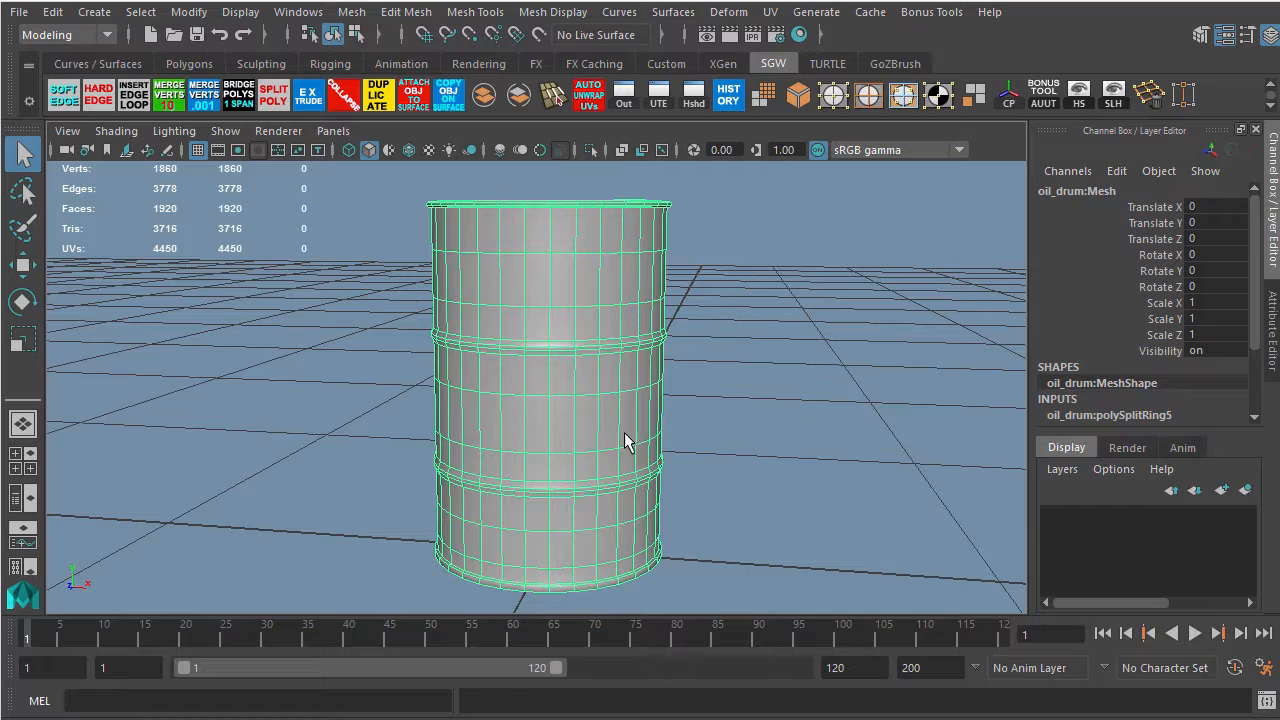
left_click_drag(366, 540, 466, 451, "alt")
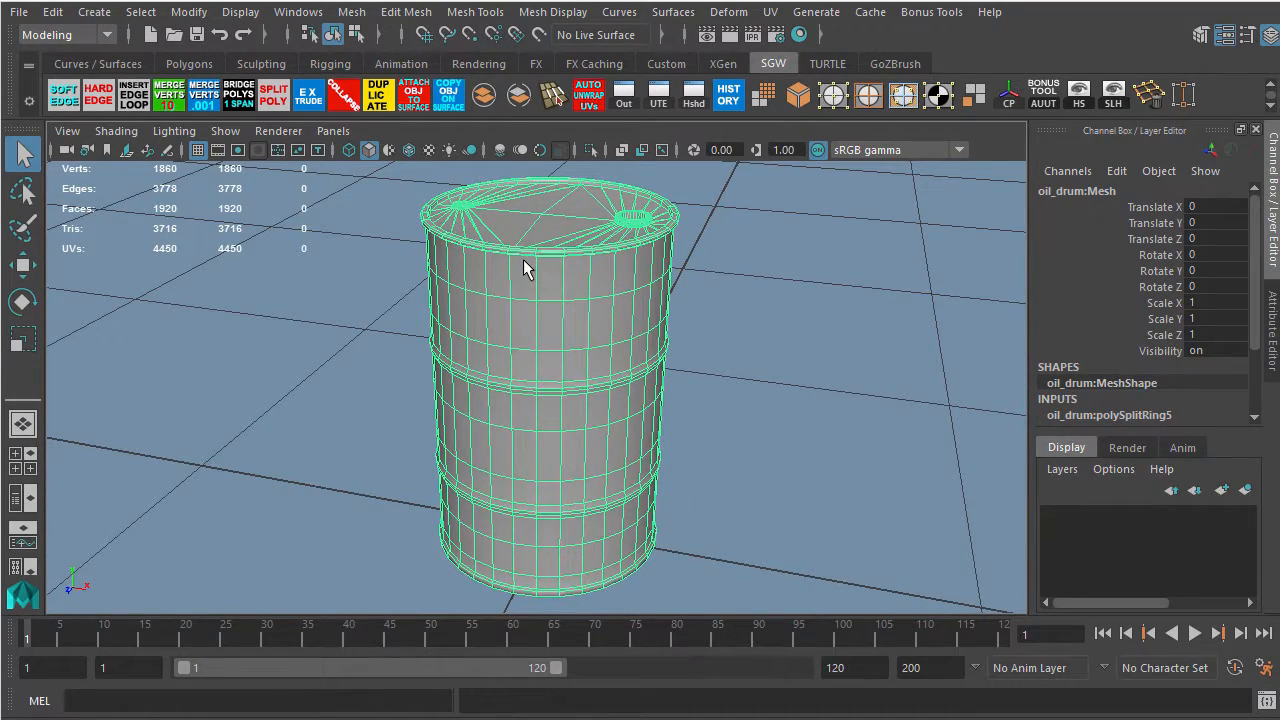
left_click(887, 60)
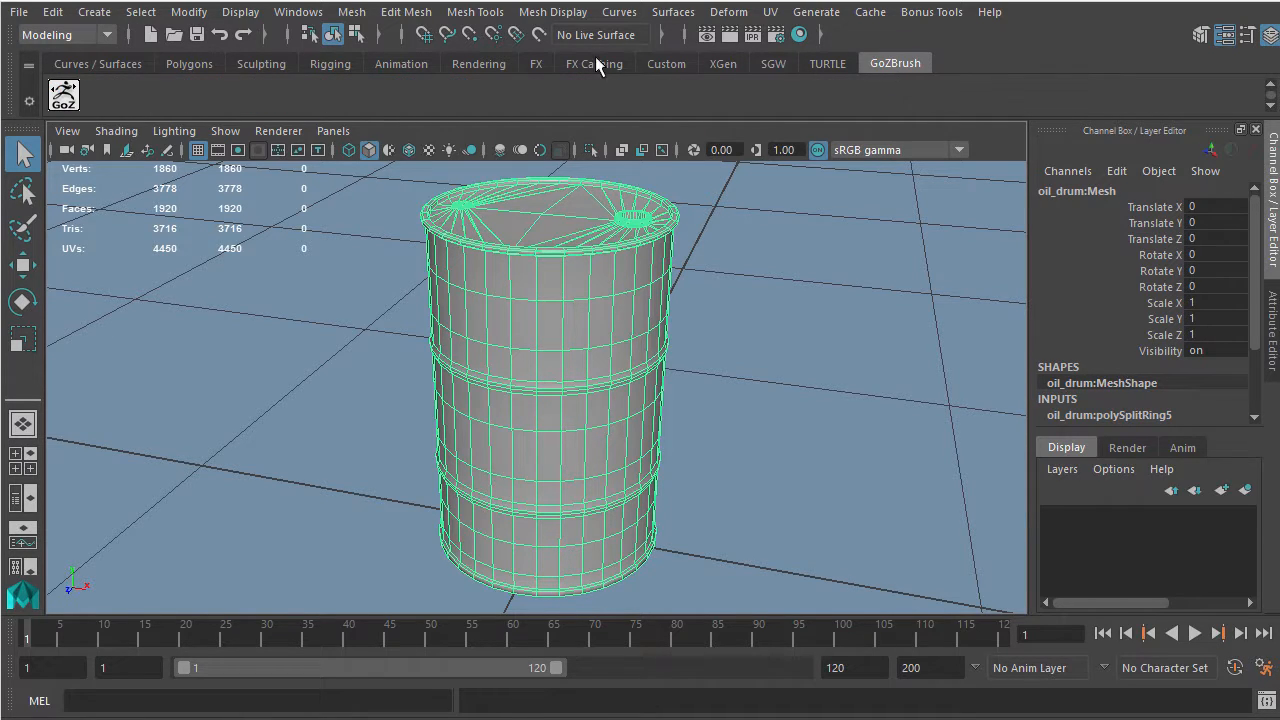
left_click(70, 86)
Turn on perspective and the polyframe display while orbiting the imported drum
left_click_drag(398, 440, 449, 543)
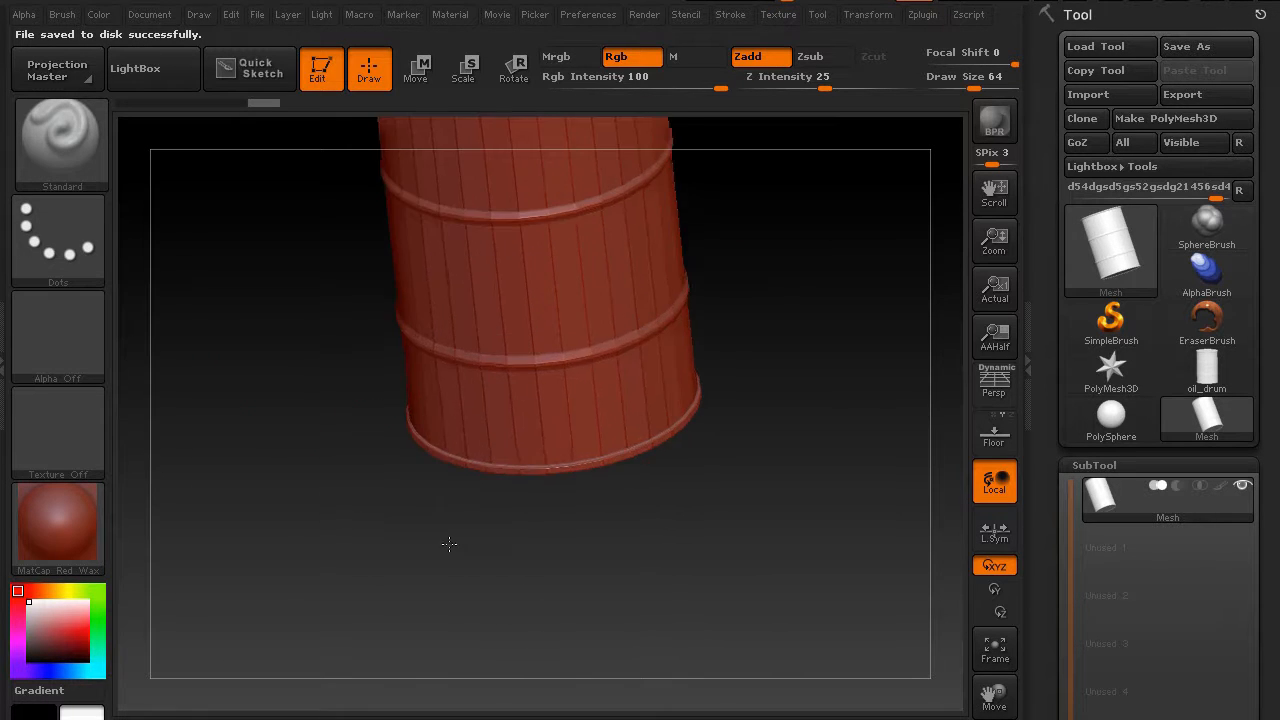
left_click_drag(335, 420, 363, 636, "alt")
left_click_drag(317, 517, 320, 423, "alt")
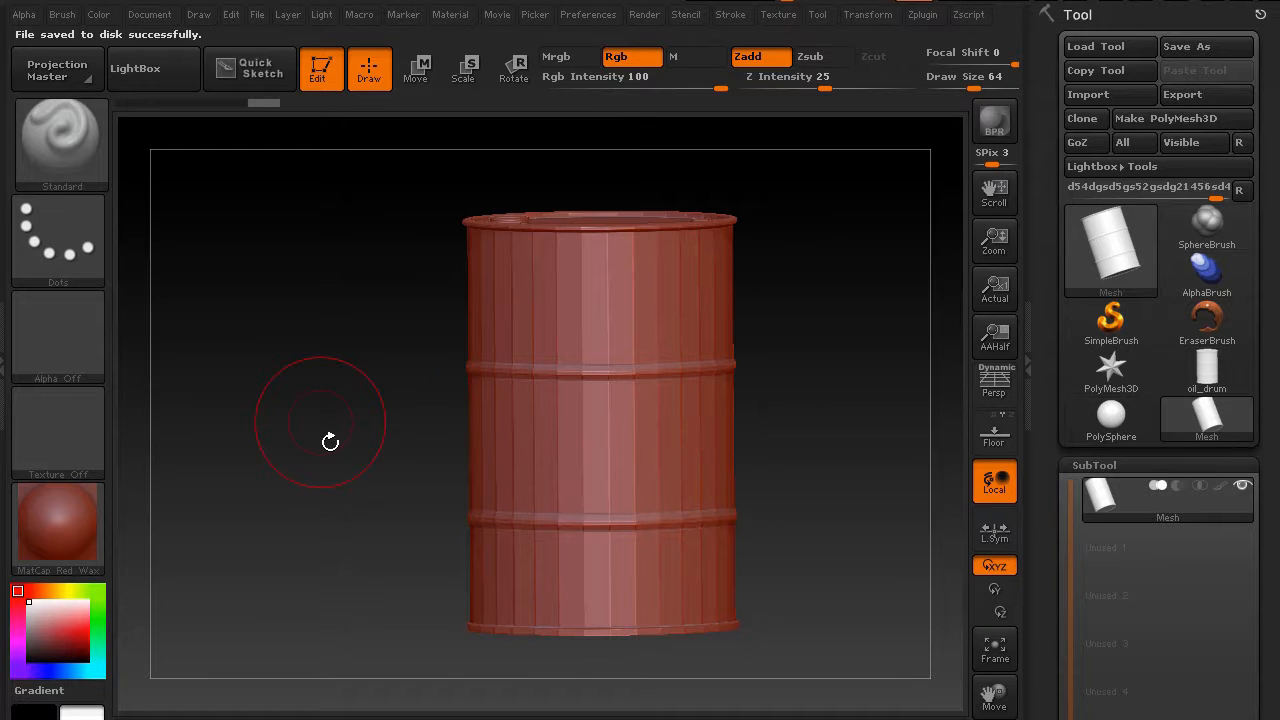
key("p")
left_click_drag(334, 431, 371, 371)
key("shift+f")
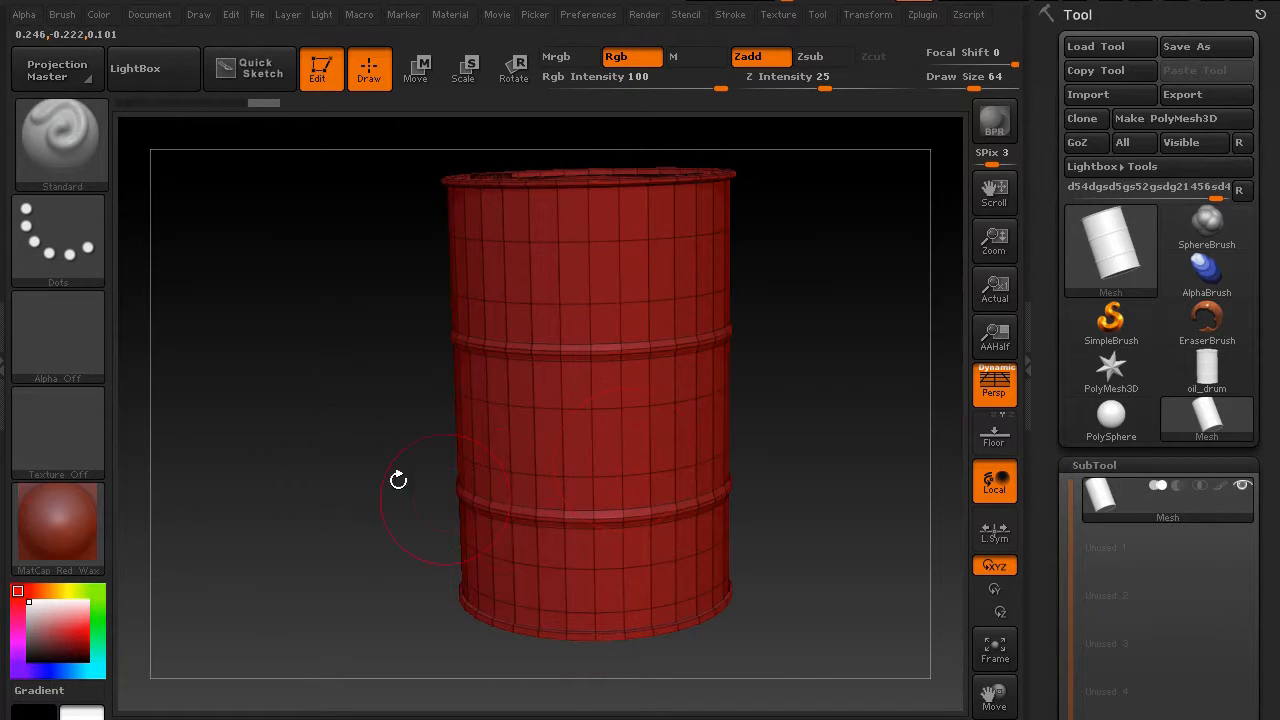
mouse_move(398, 480)
left_mouse_down()
mouse_move(323, 514)
mouse_move(323, 569)
mouse_move(329, 423)
left_mouse_up()
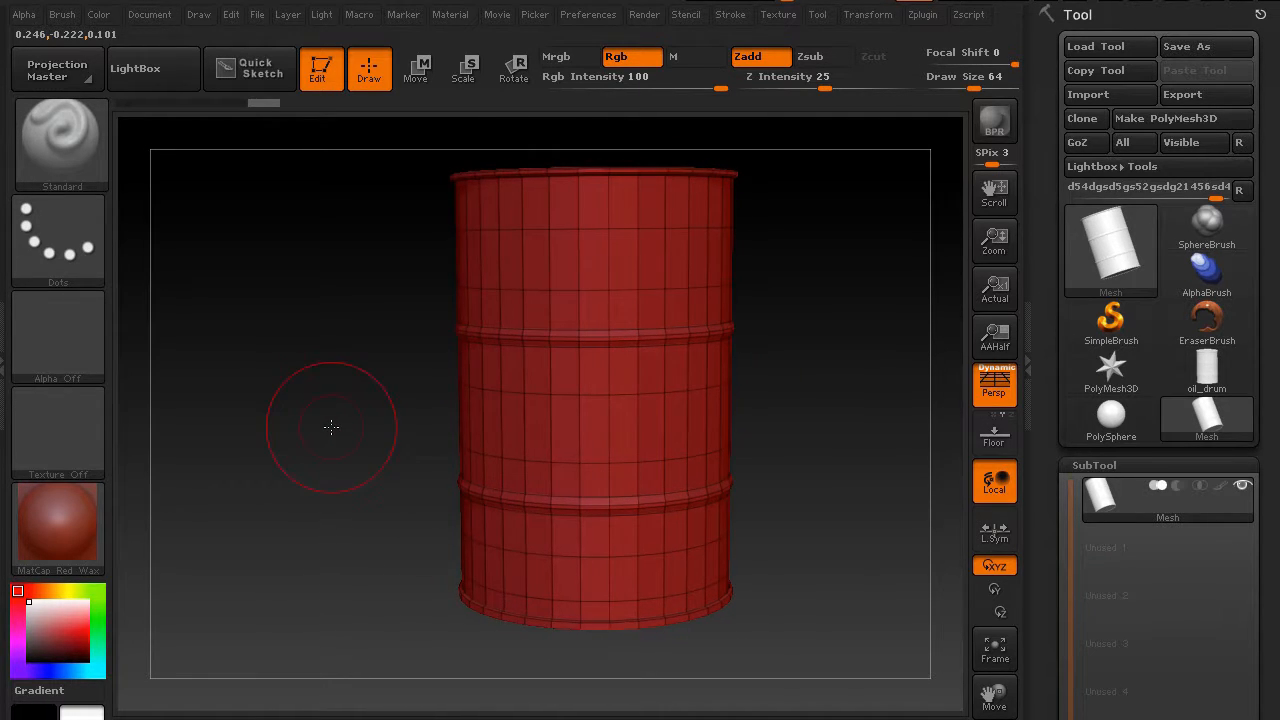
Check the GoZ application paths for Cinema 4D, 3D Studio Max, Maya, Modo, Photoshop and Sculptris
left_click(589, 15)
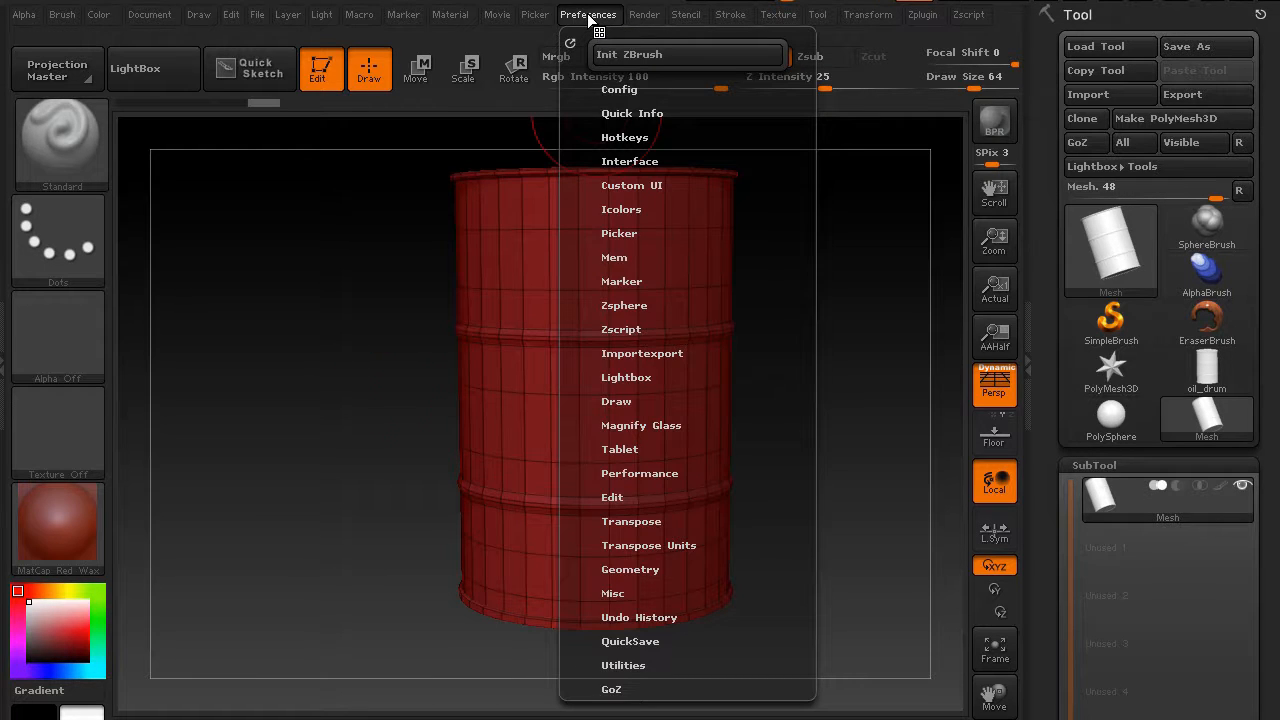
left_click(612, 688)
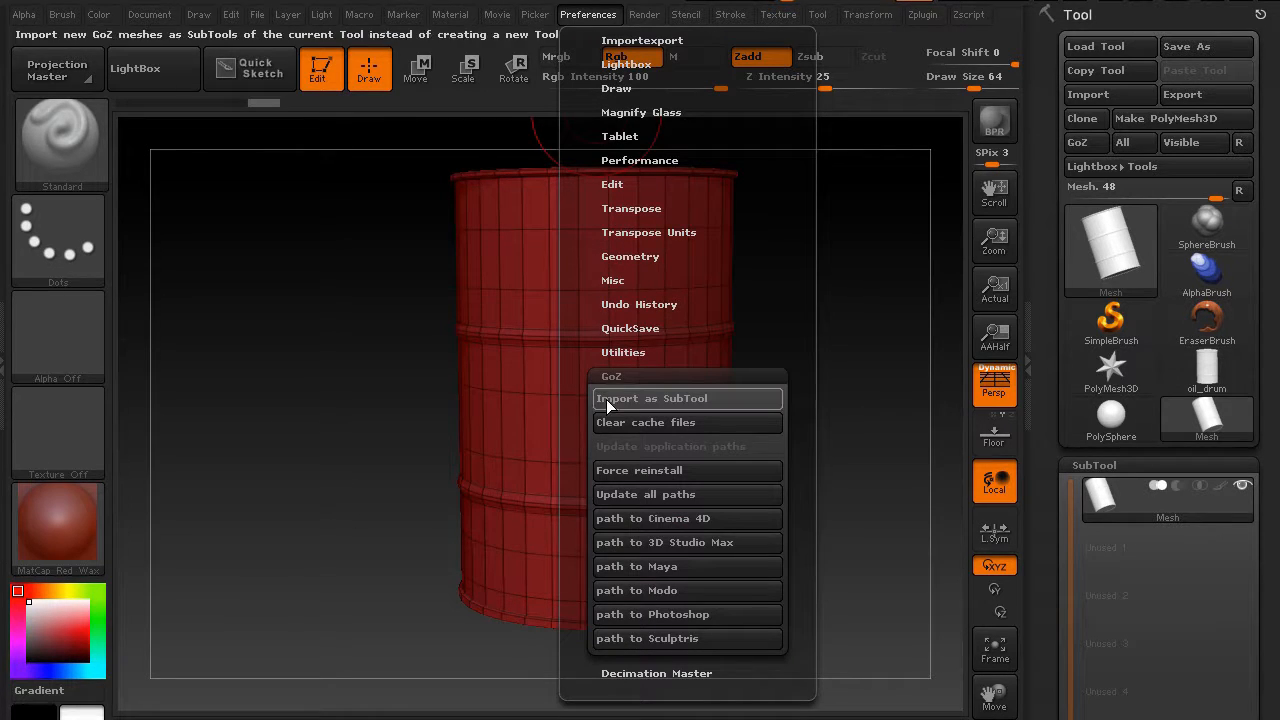
left_click(736, 519)
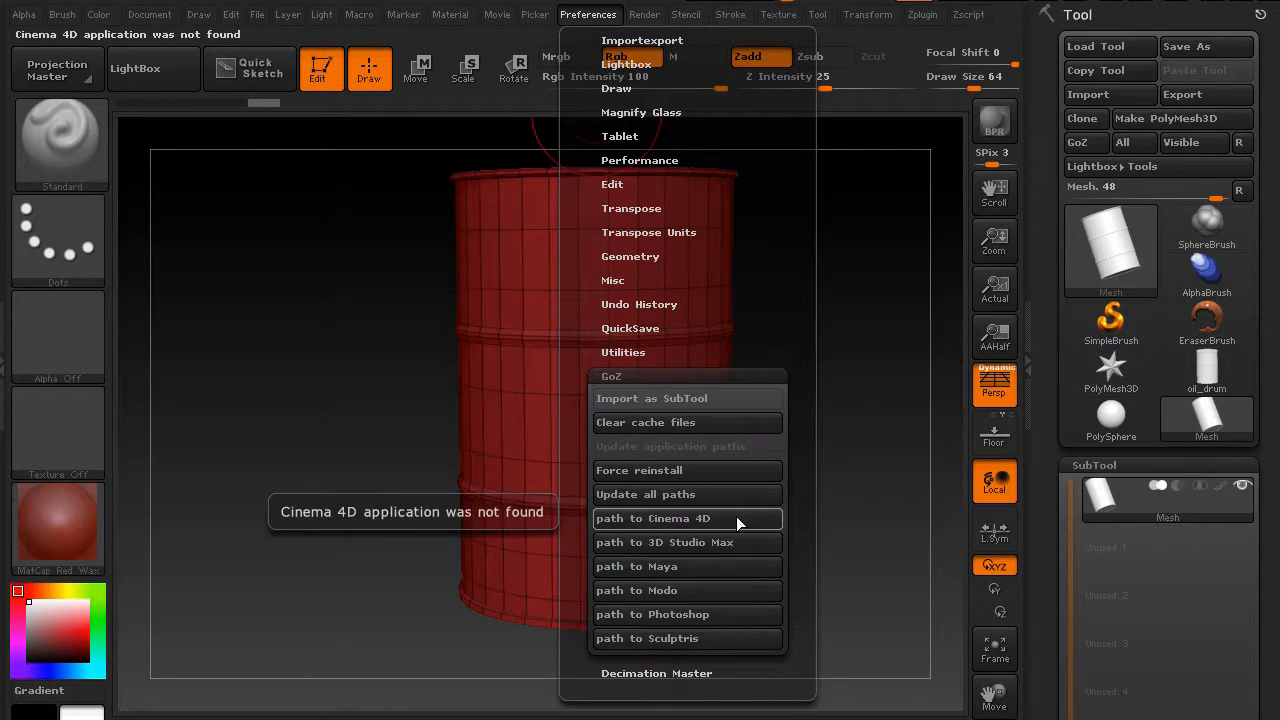
left_click(672, 541)
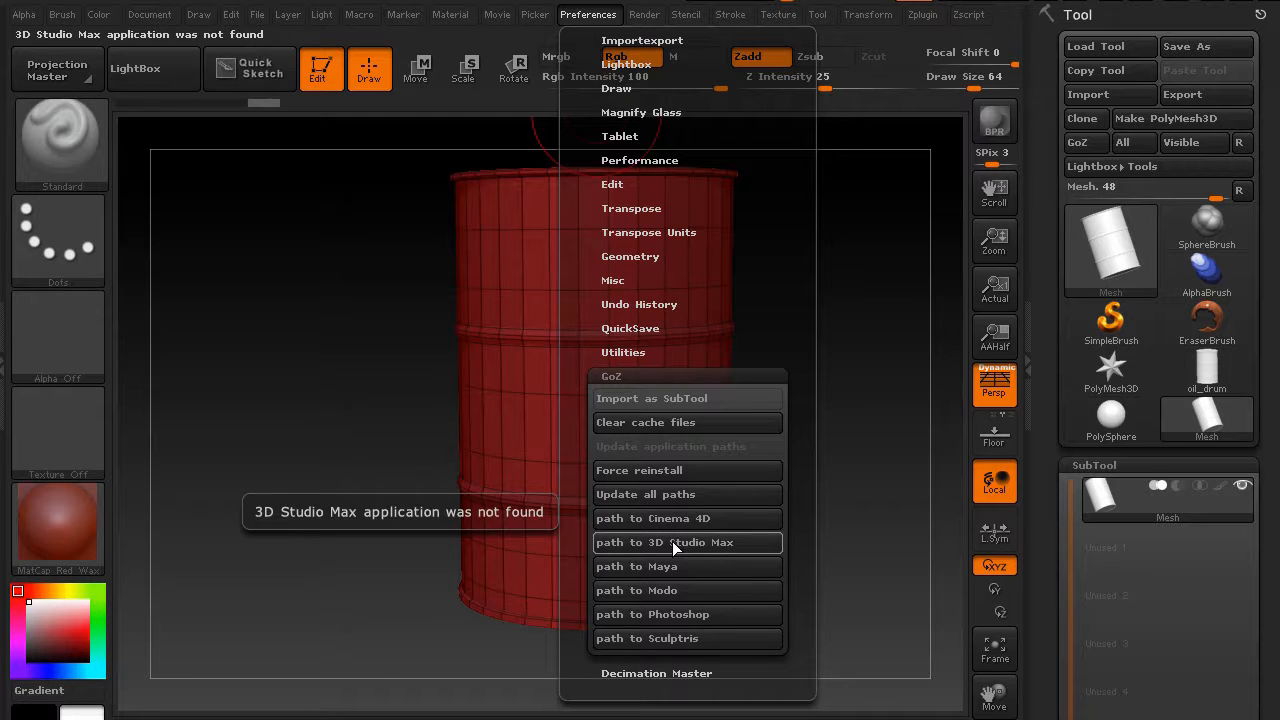
left_click(678, 566)
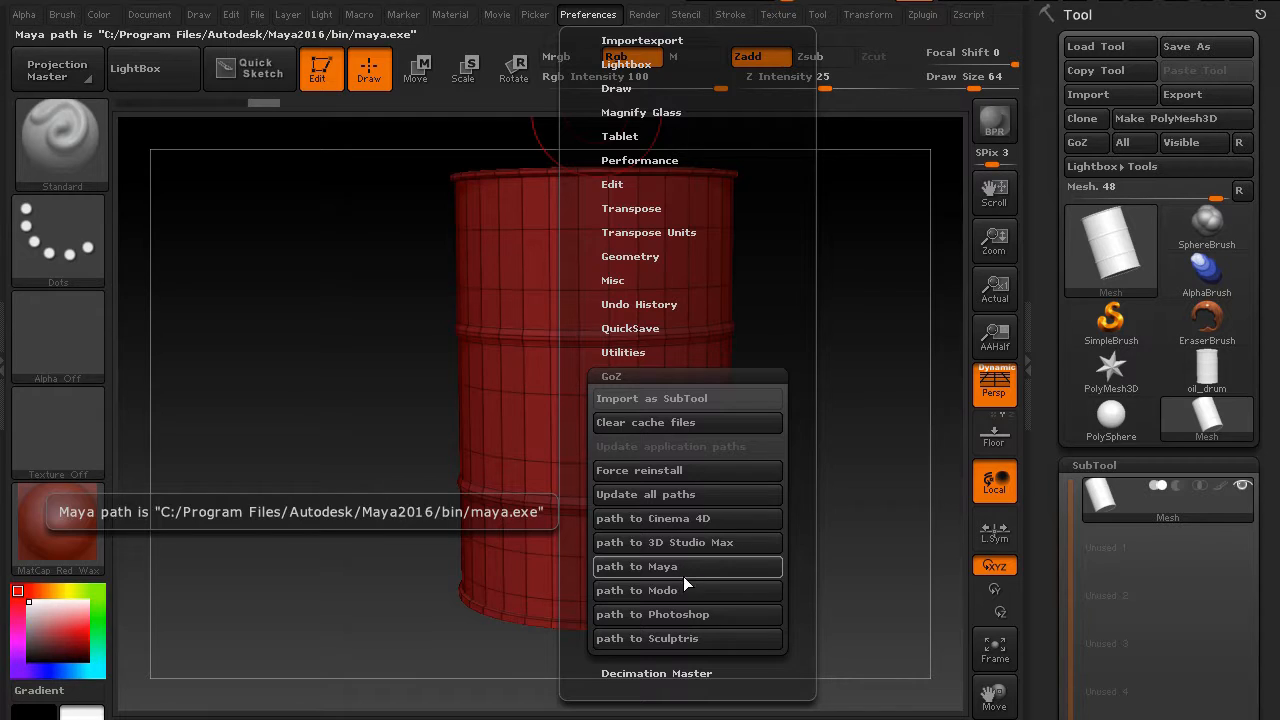
left_click(686, 588)
left_click(686, 614)
left_click(682, 637)
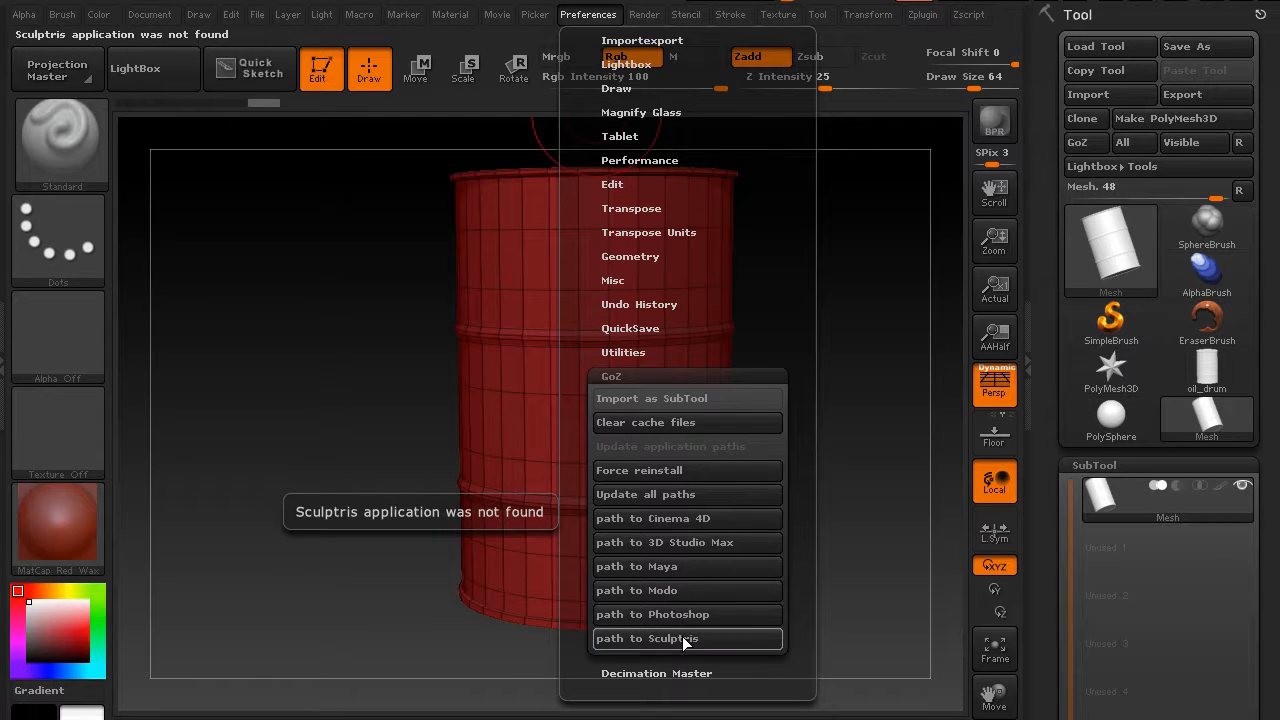
left_click(692, 620)
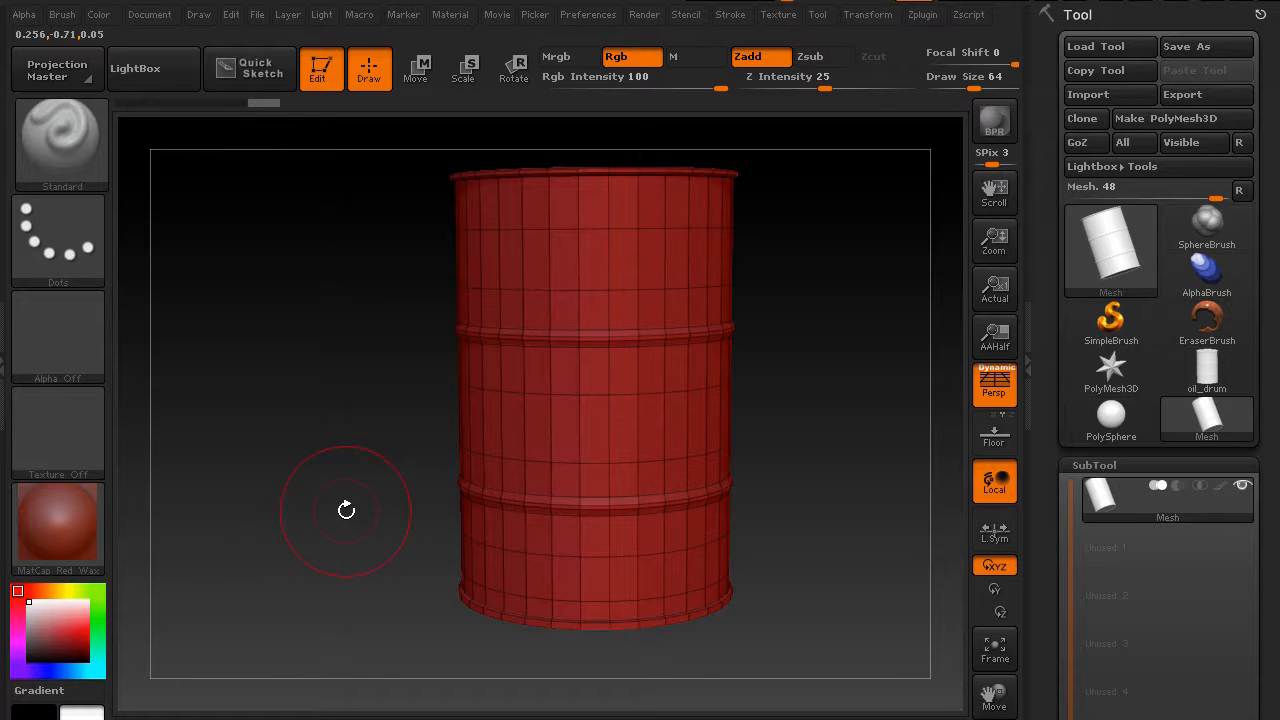
Turn off perspective and orbit the drum back to a straight front view
left_click_drag(343, 471, 331, 506)
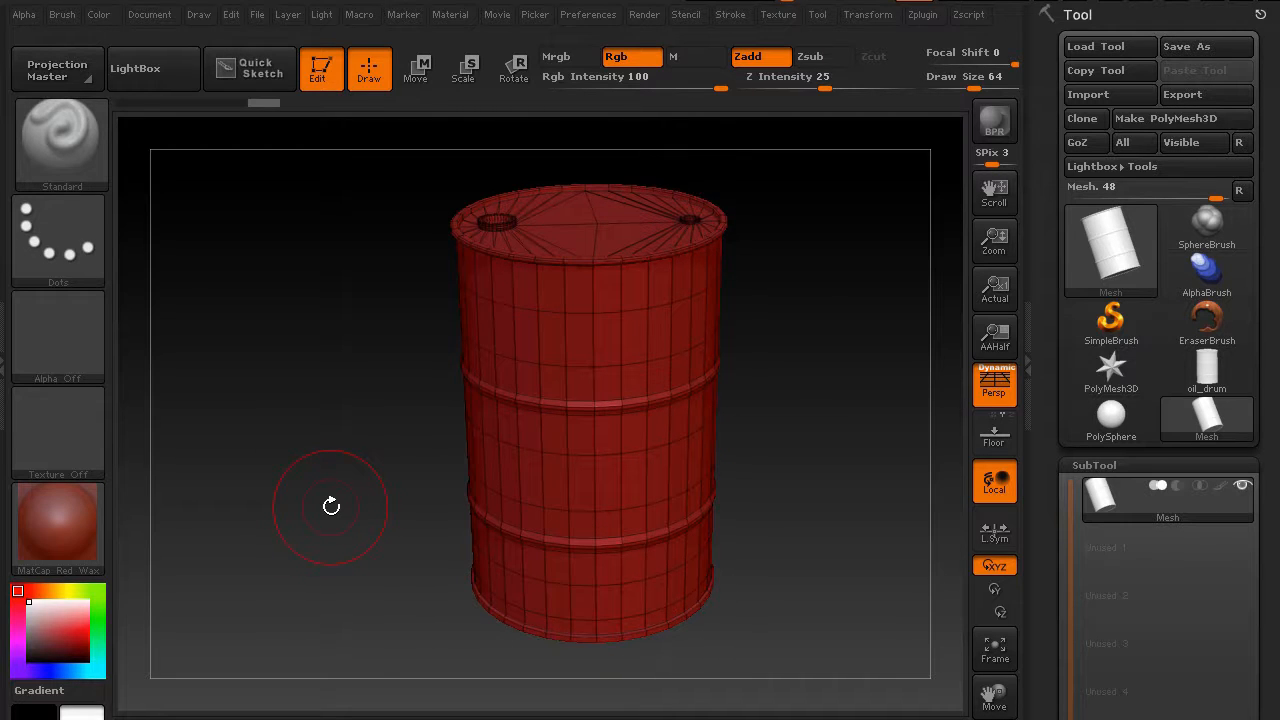
mouse_move(331, 506)
left_mouse_down()
mouse_move(354, 509)
mouse_move(360, 477)
mouse_move(337, 457)
mouse_move(346, 449)
mouse_move(351, 474)
mouse_move(349, 447)
mouse_move(404, 400)
left_mouse_up()
key("p")
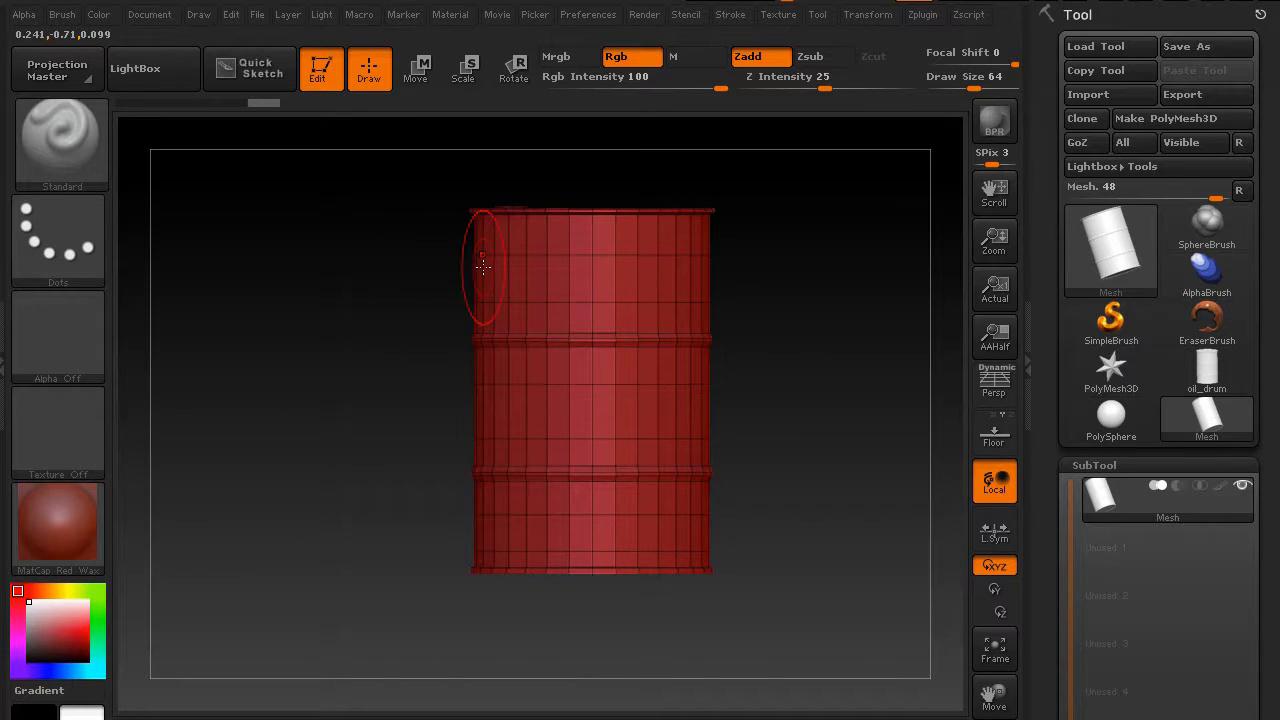
mouse_move(357, 420)
left_mouse_down("alt")
mouse_move(354, 440)
mouse_move(329, 418)
mouse_move(347, 433)
left_mouse_up("alt")
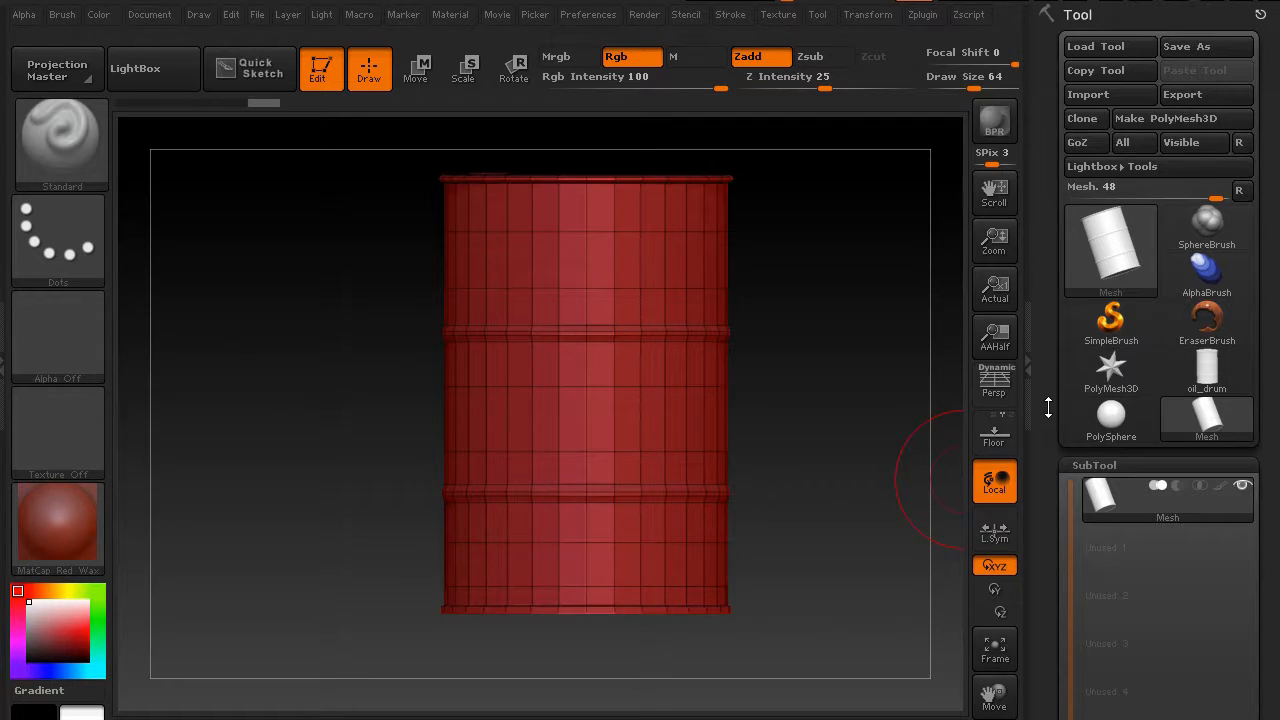
Collapse the SubTool settings and look through the Geometry subpalette options of the drum tool
left_click_drag(1047, 417, 1050, 189)
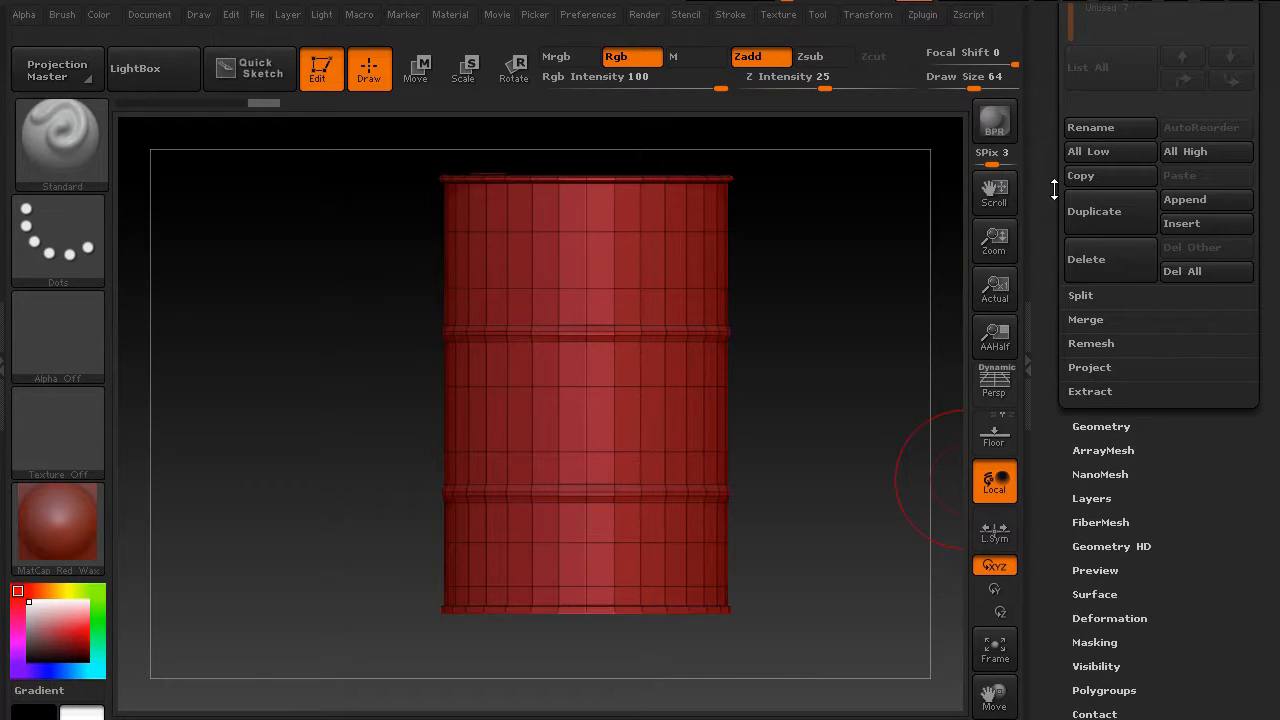
left_click_drag(1048, 264, 1064, 313)
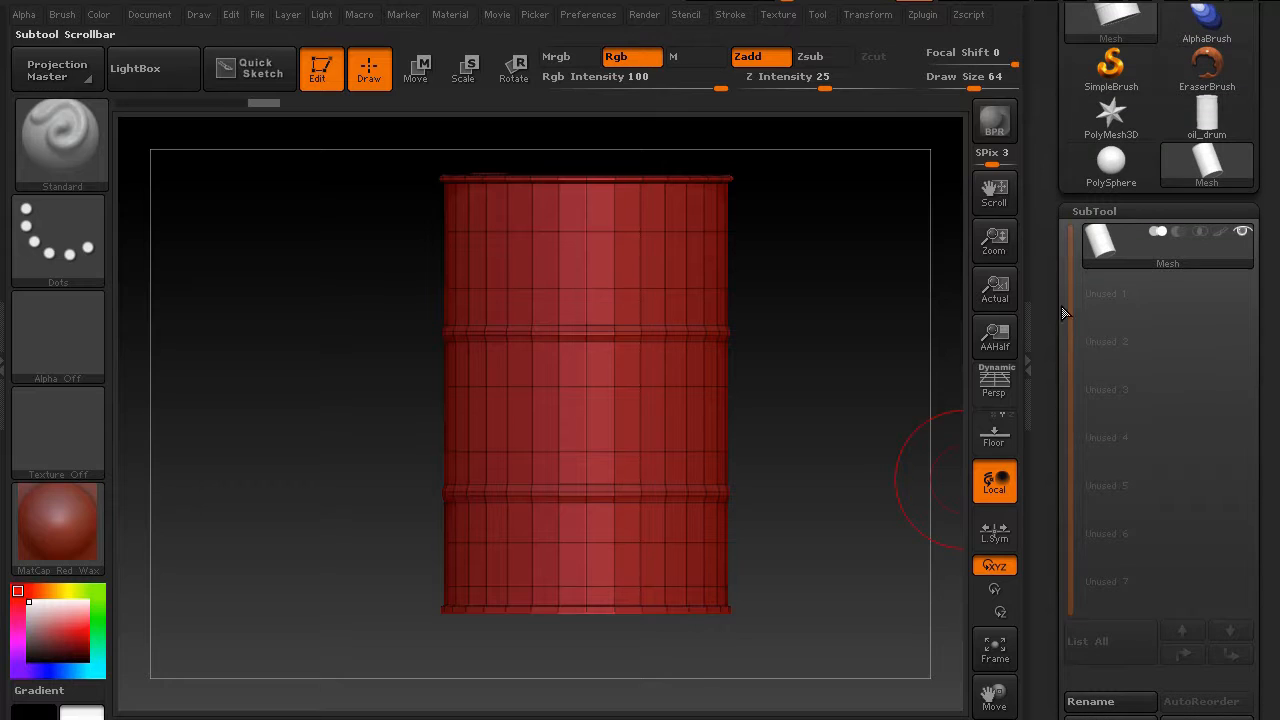
left_click(1097, 210)
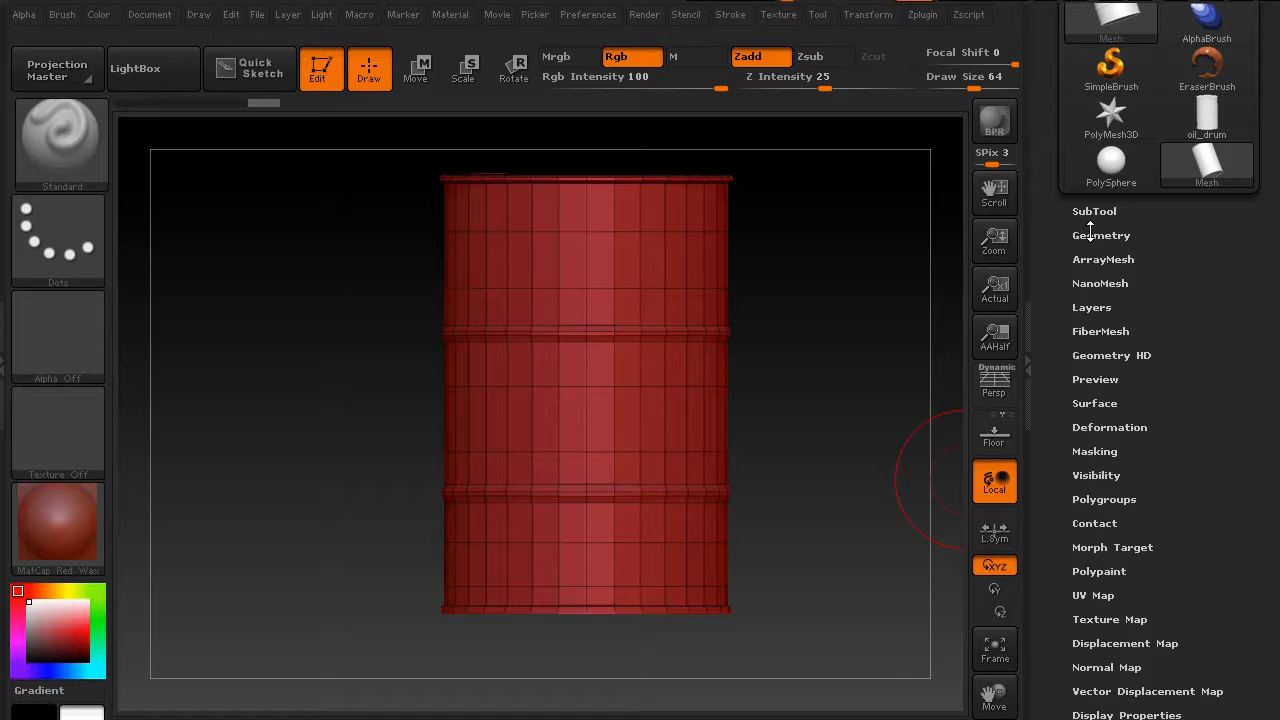
left_click(1092, 236)
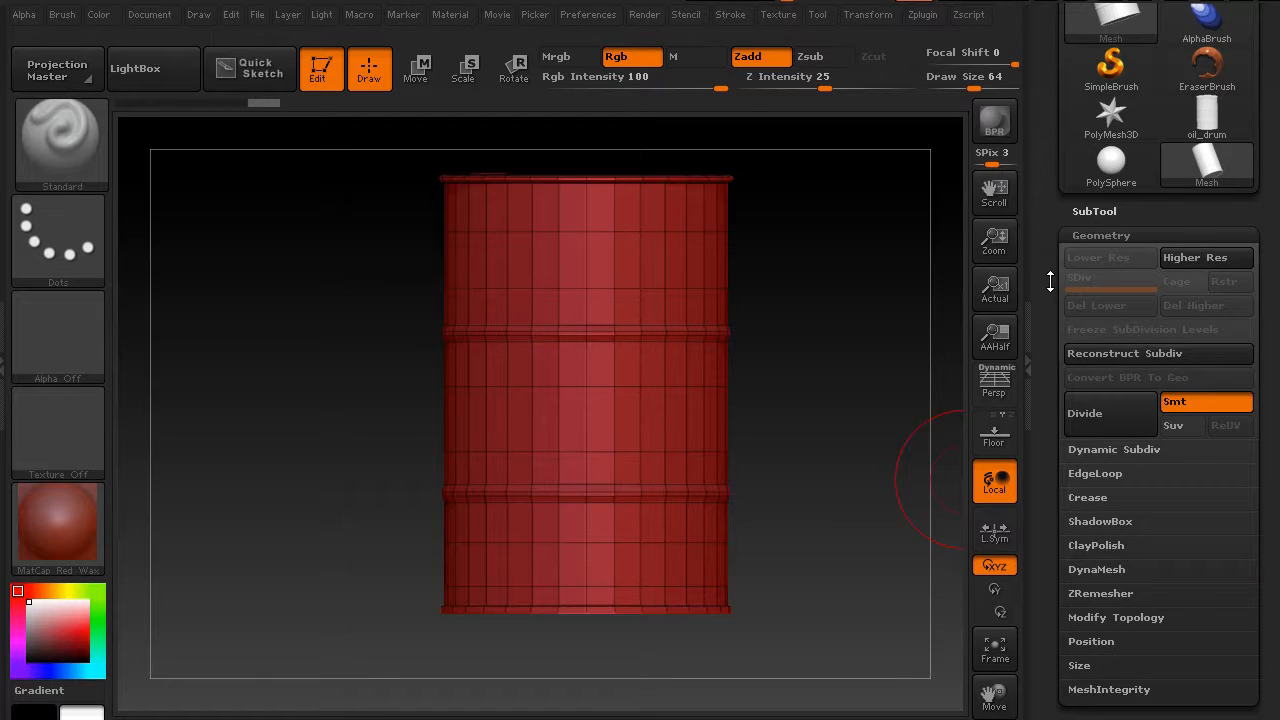
scroll(1186, 213, "down", 3)
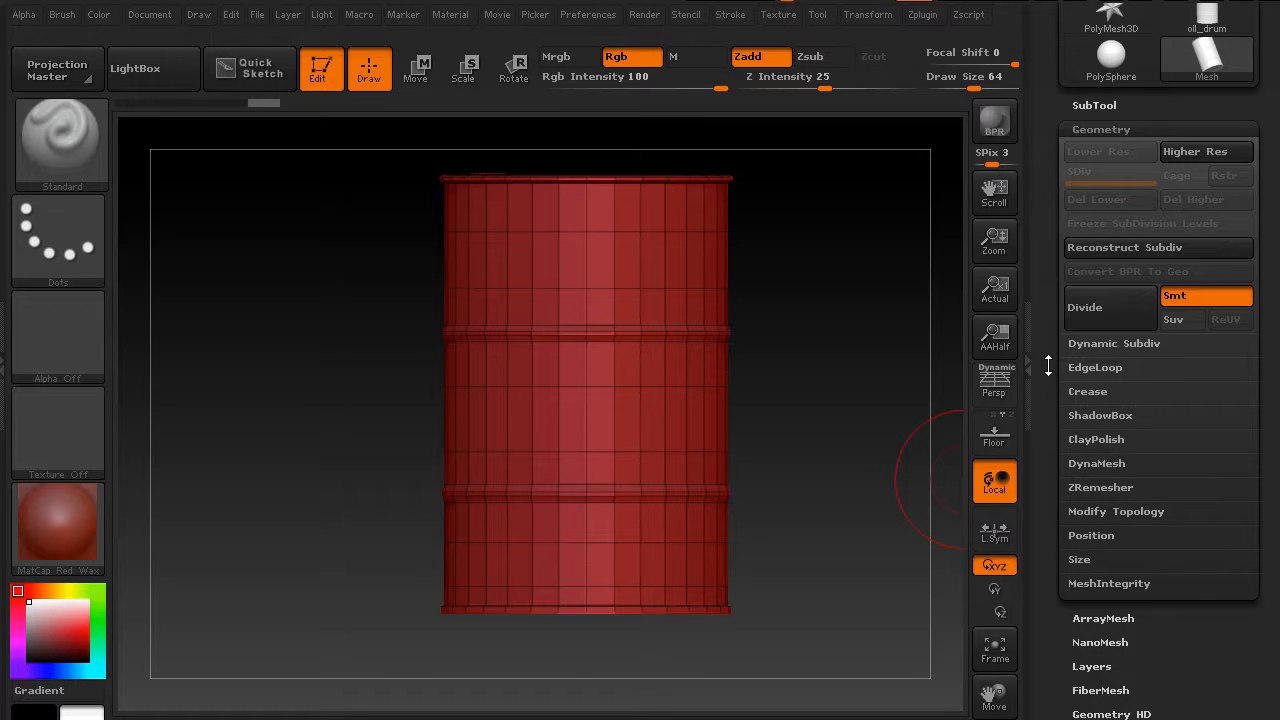
left_click_drag(1041, 394, 1041, 362)
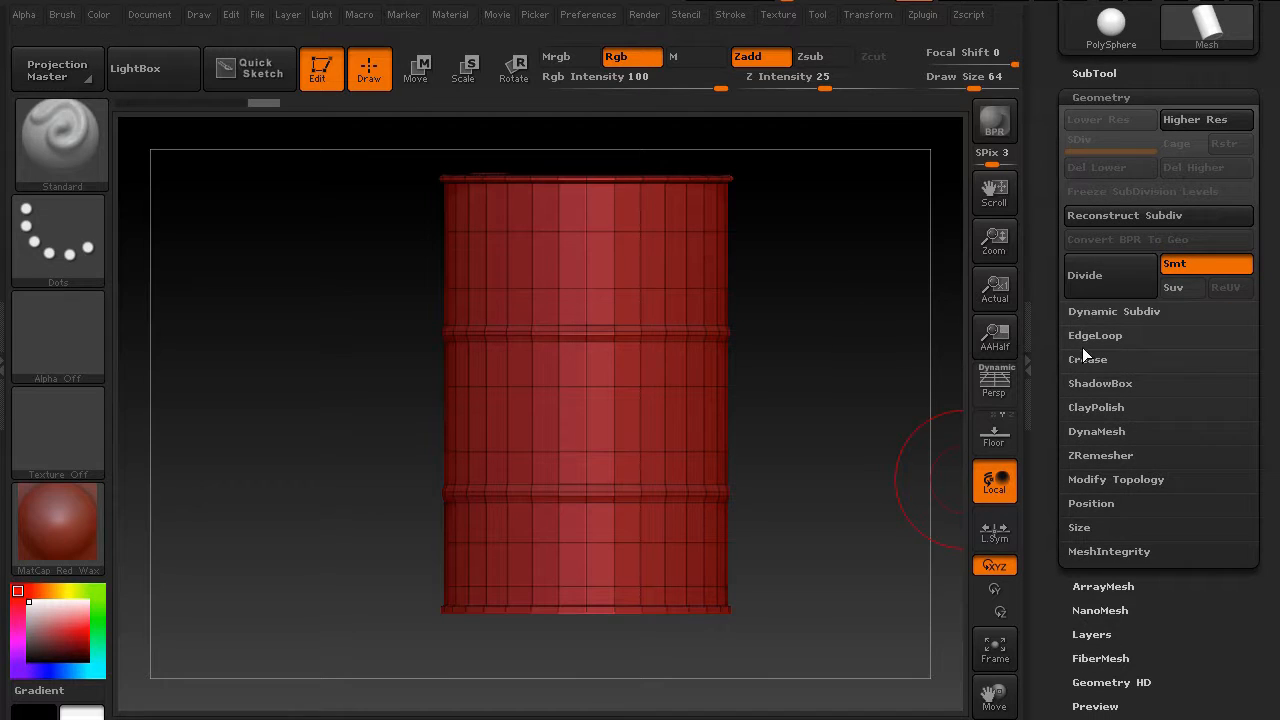
left_click_drag(1046, 404, 1047, 382)
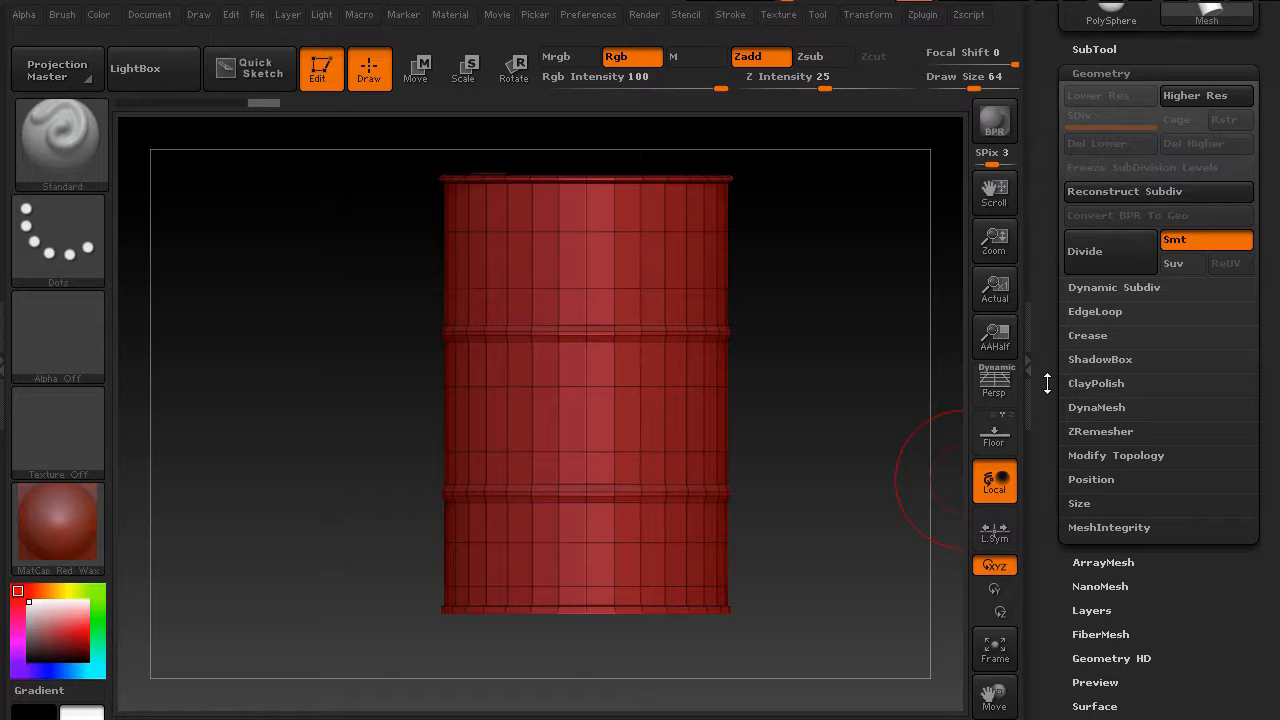
left_click_drag(1047, 384, 1047, 390)
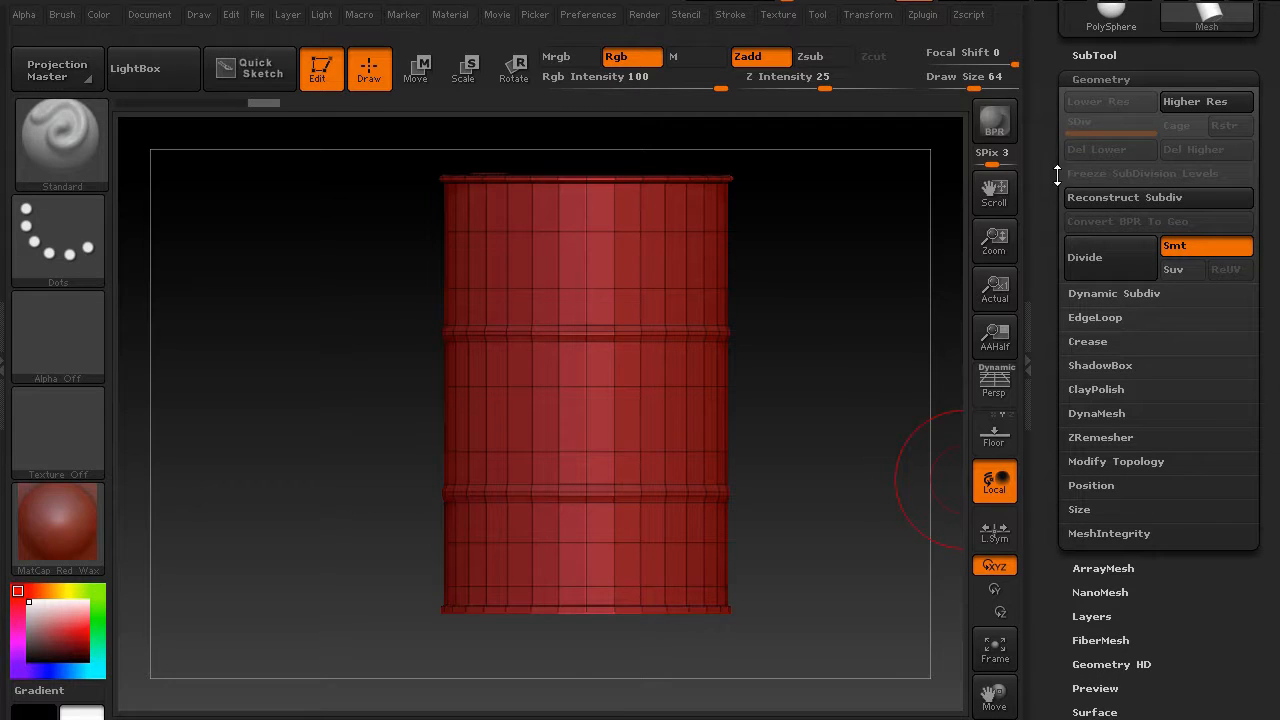
Close the Geometry subpalette and open the ArrayMesh subpalette
left_click(1093, 80)
left_click(1090, 101)
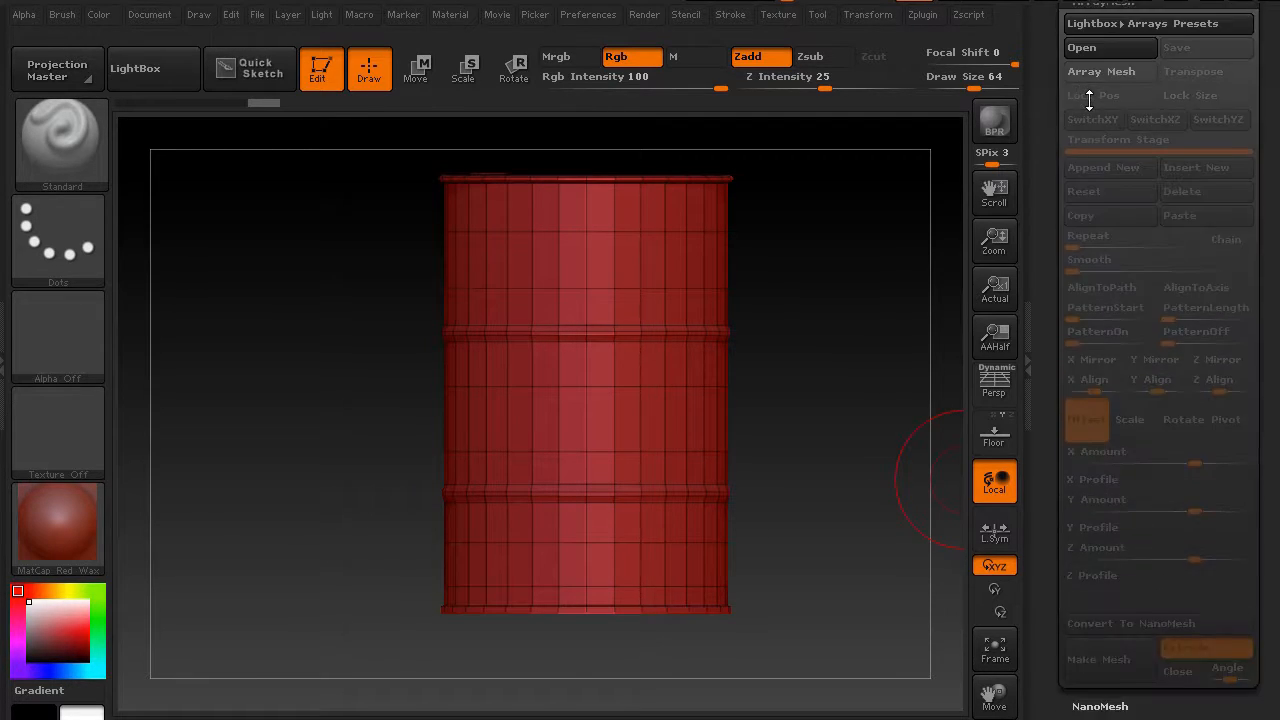
left_click_drag(1043, 123, 1050, 195)
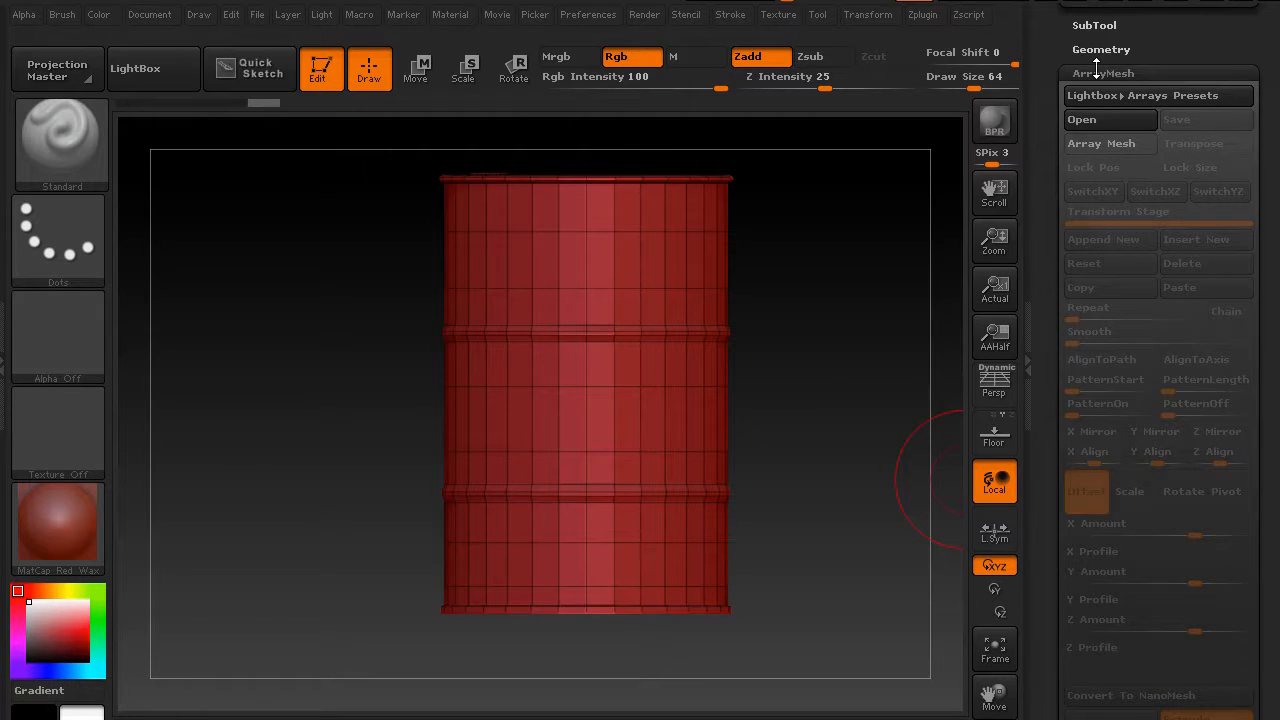
Close the ArrayMesh subpalette and look through the Layers and FiberMesh subpalettes of the drum tool
left_click(1097, 72)
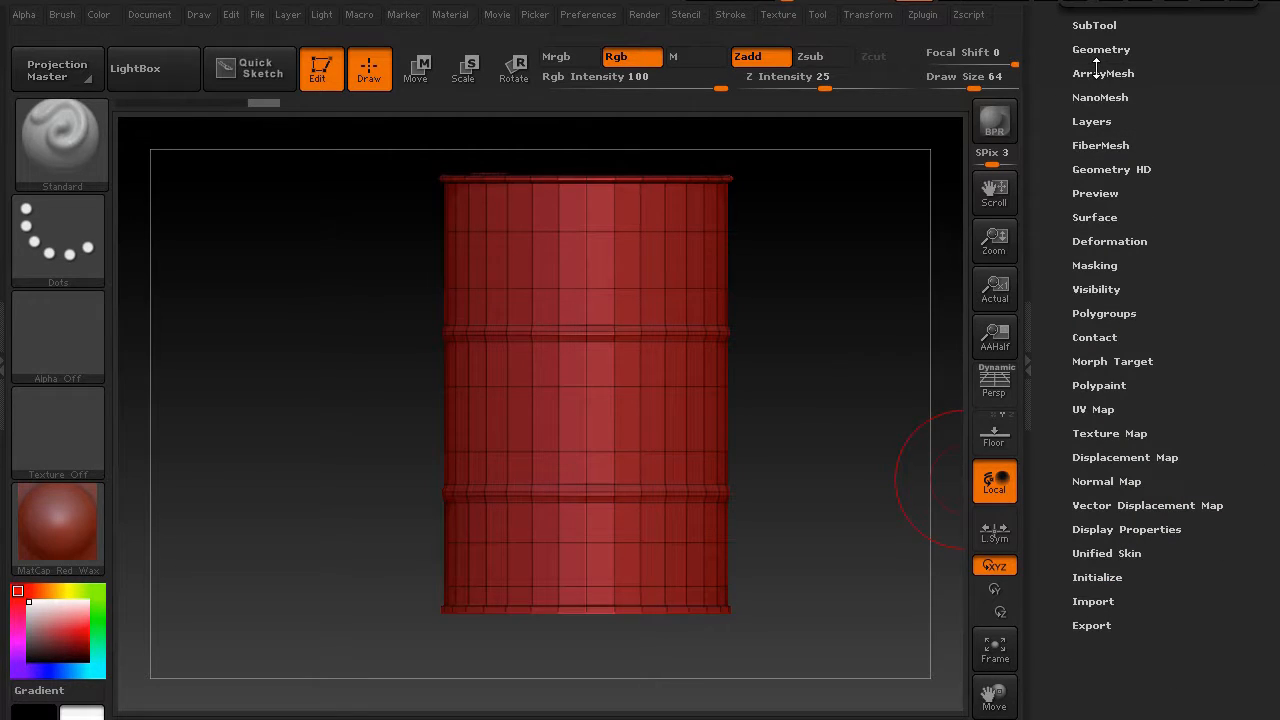
left_click(1093, 121)
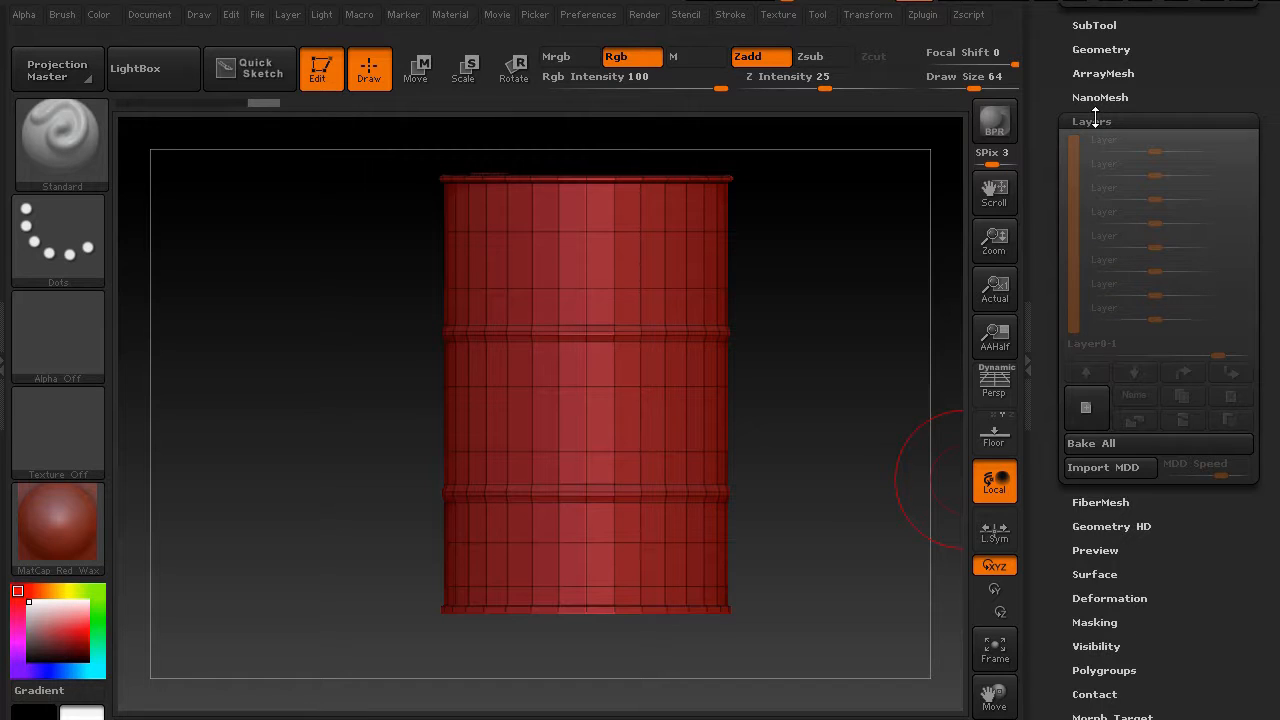
left_click(1095, 119)
left_click(1068, 146)
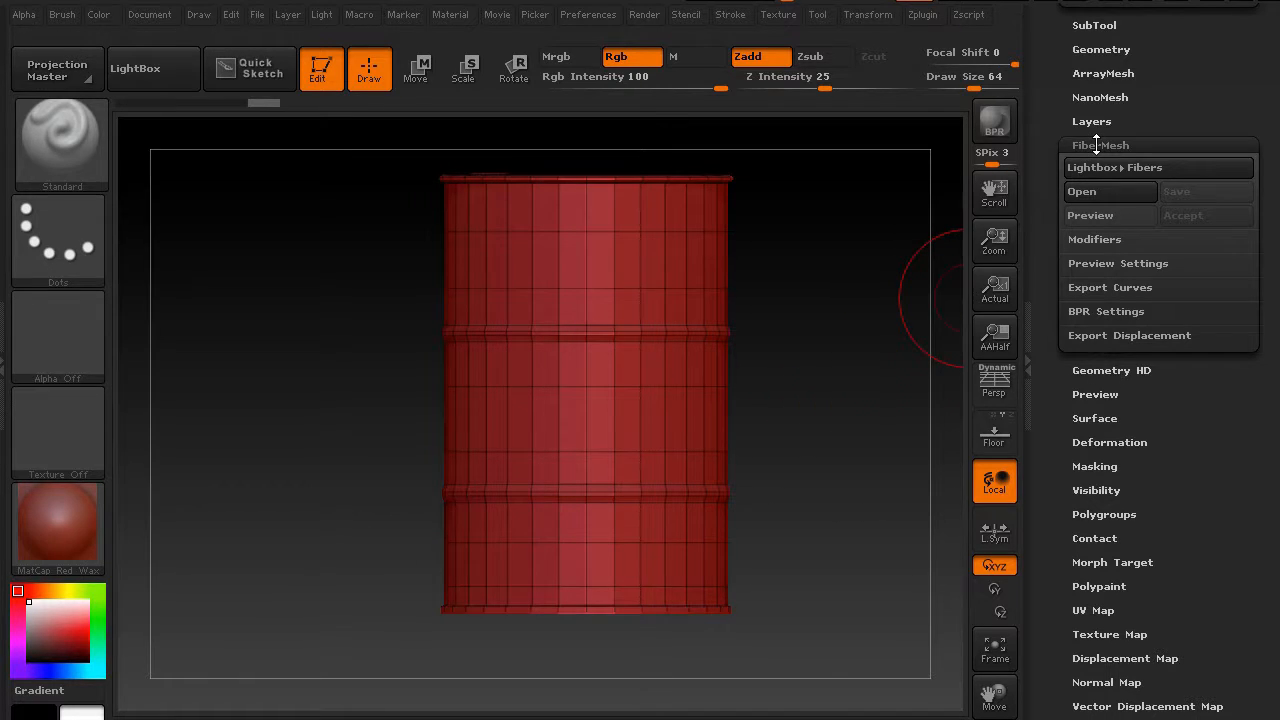
left_click(1096, 145)
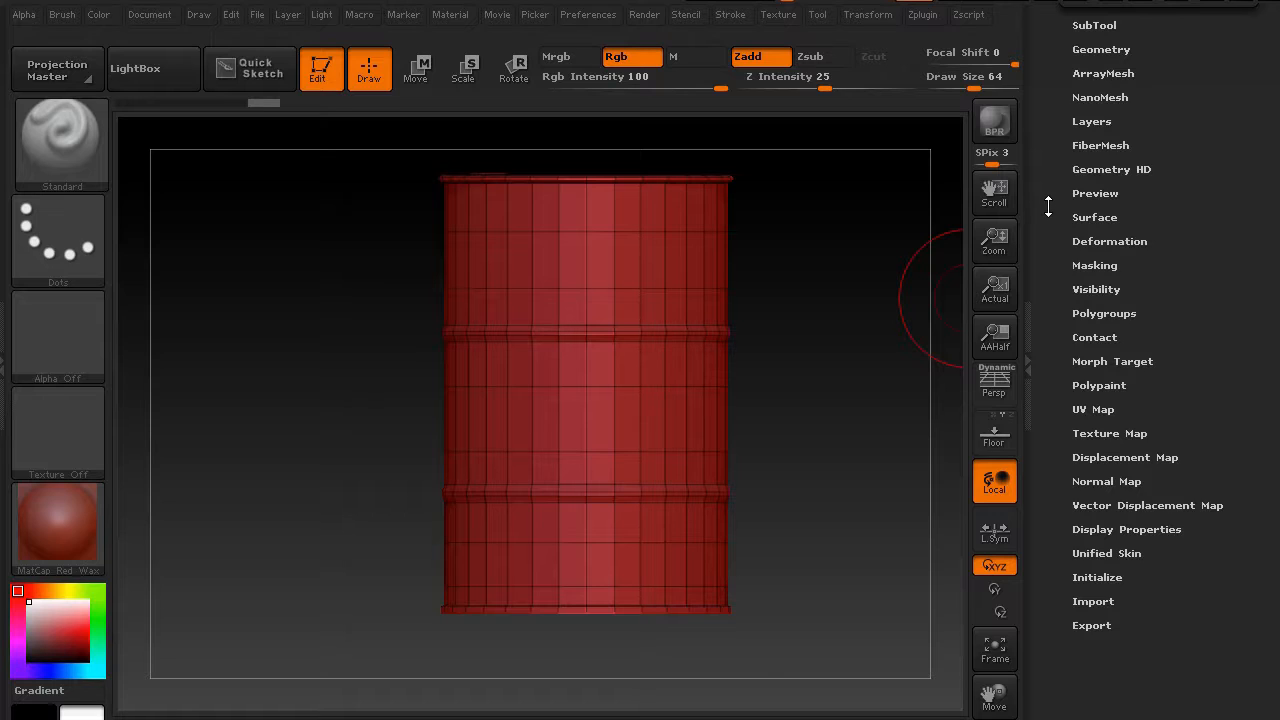
Open and close the Geometry HD, Preview and Surface subpalettes to review their options
left_click(1094, 170)
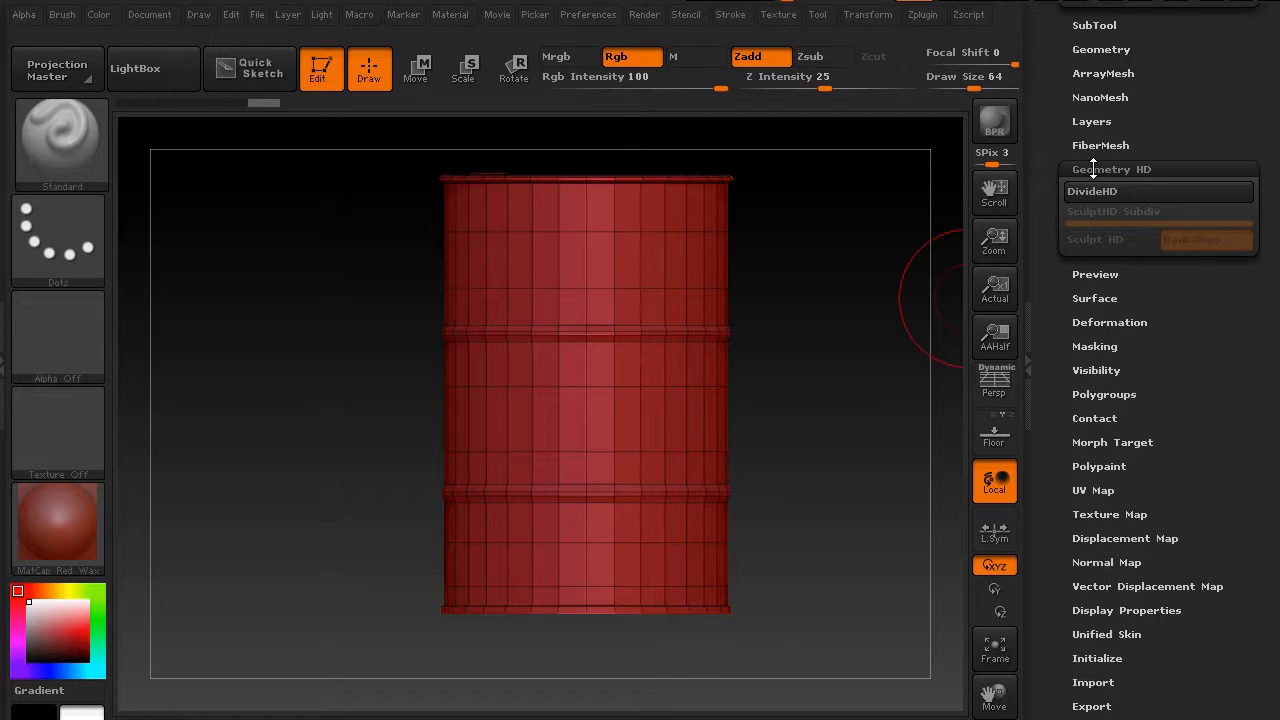
left_click(1093, 170)
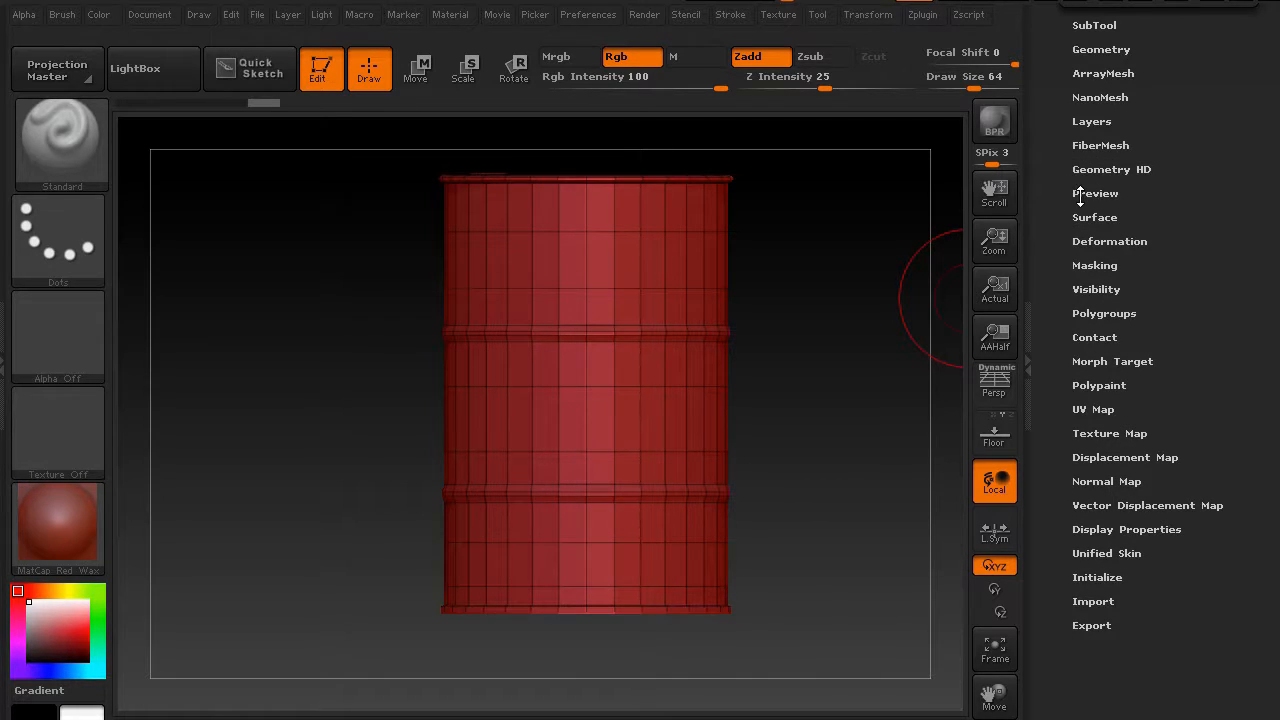
left_click(1080, 194)
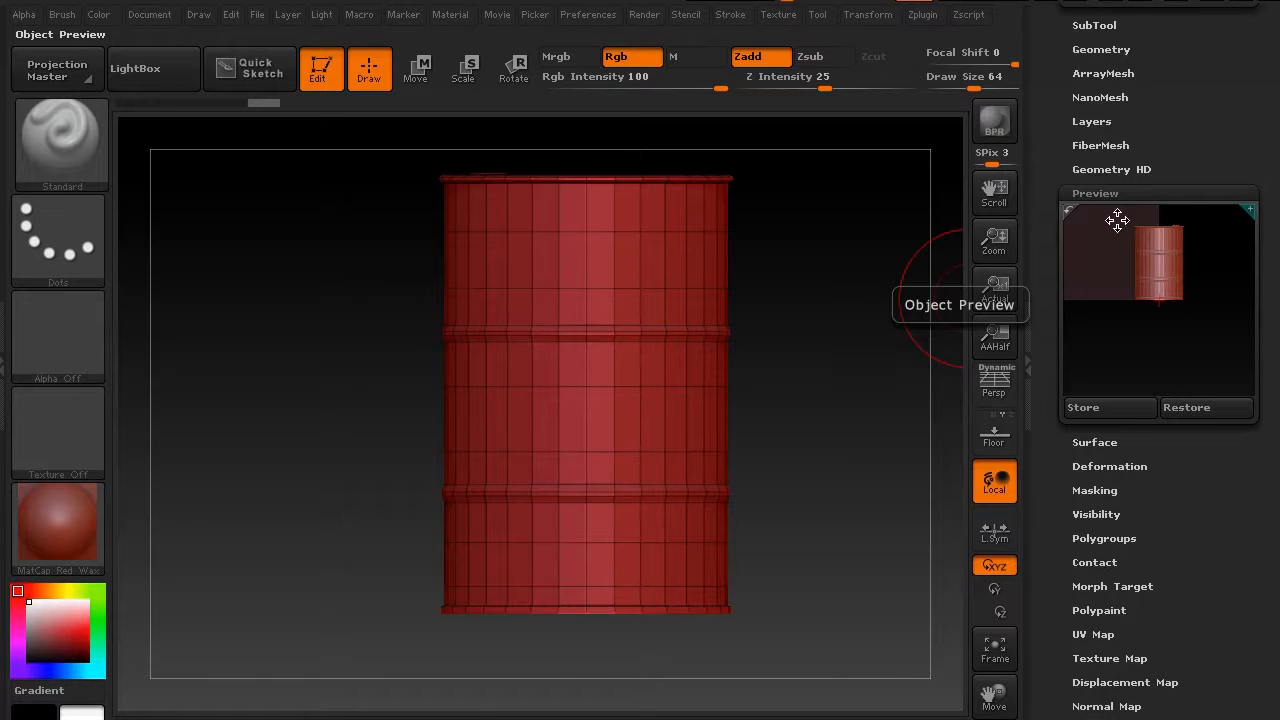
left_click(1105, 194)
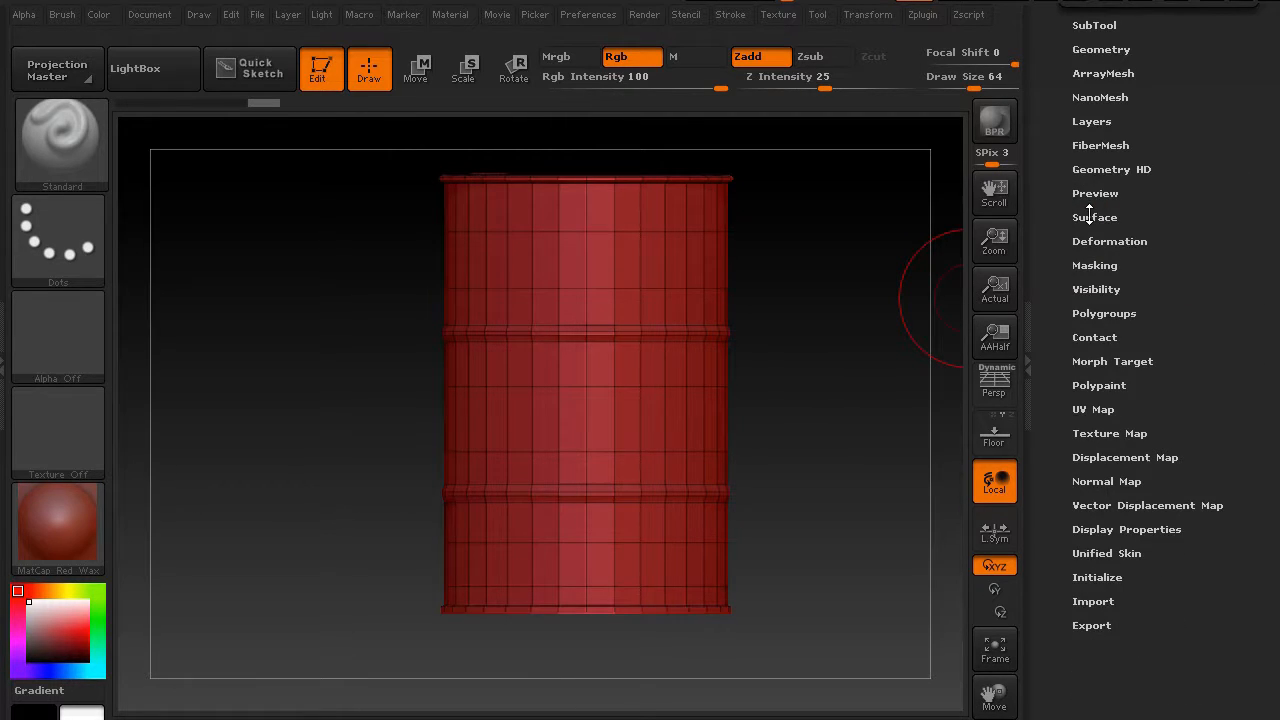
left_click(1090, 216)
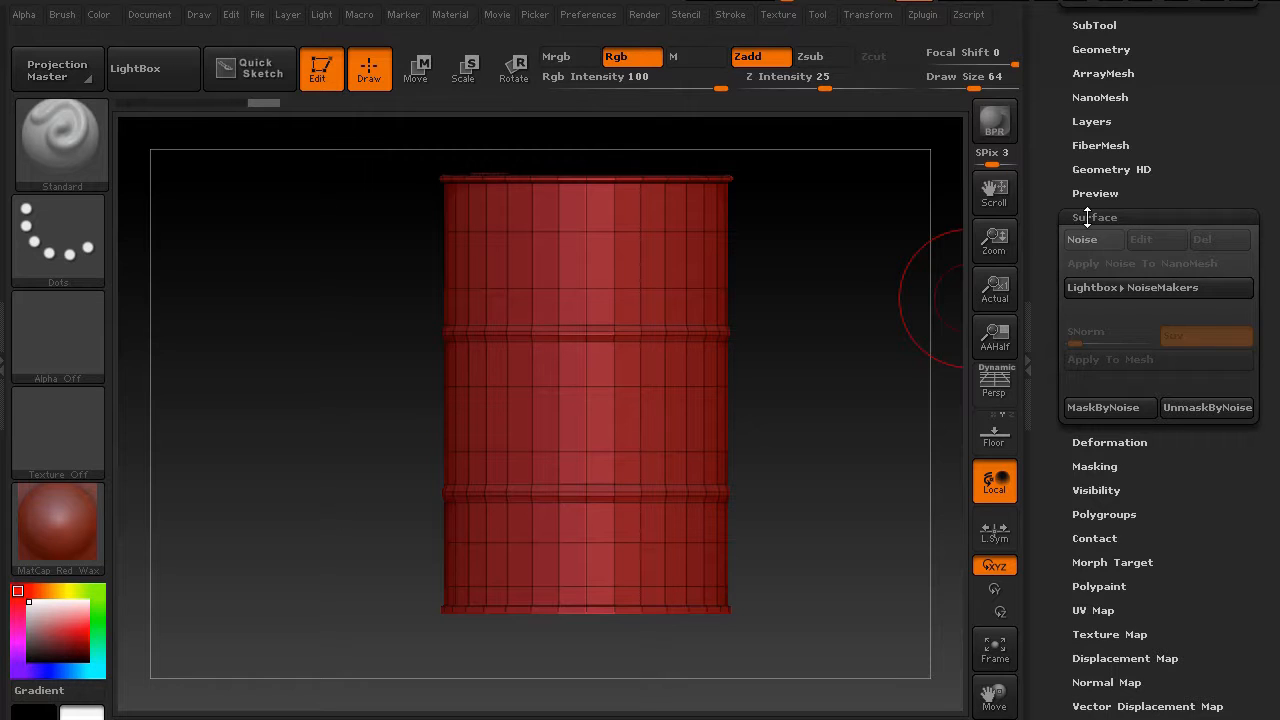
left_click(1087, 217)
Open the Deformation subpalette and scroll through its sliders, then close it
left_click(1075, 241)
scroll(1052, 246, "down", 5)
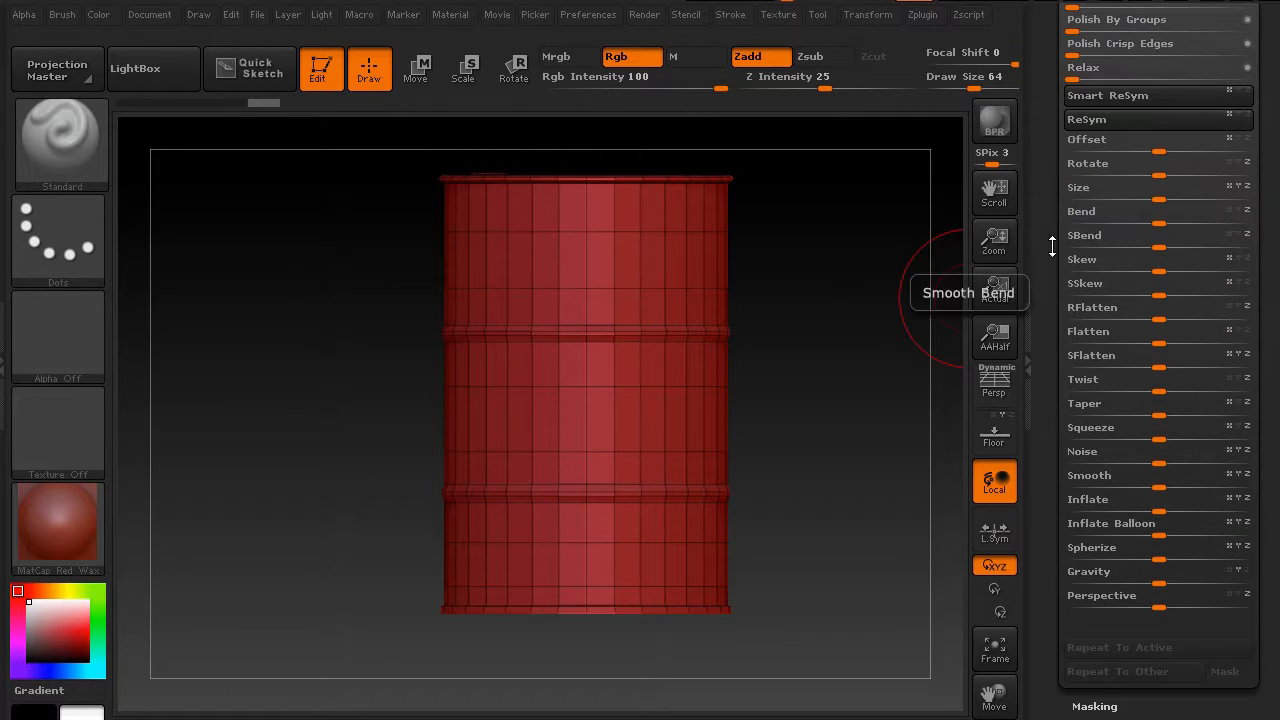
scroll(1052, 246, "up", 4)
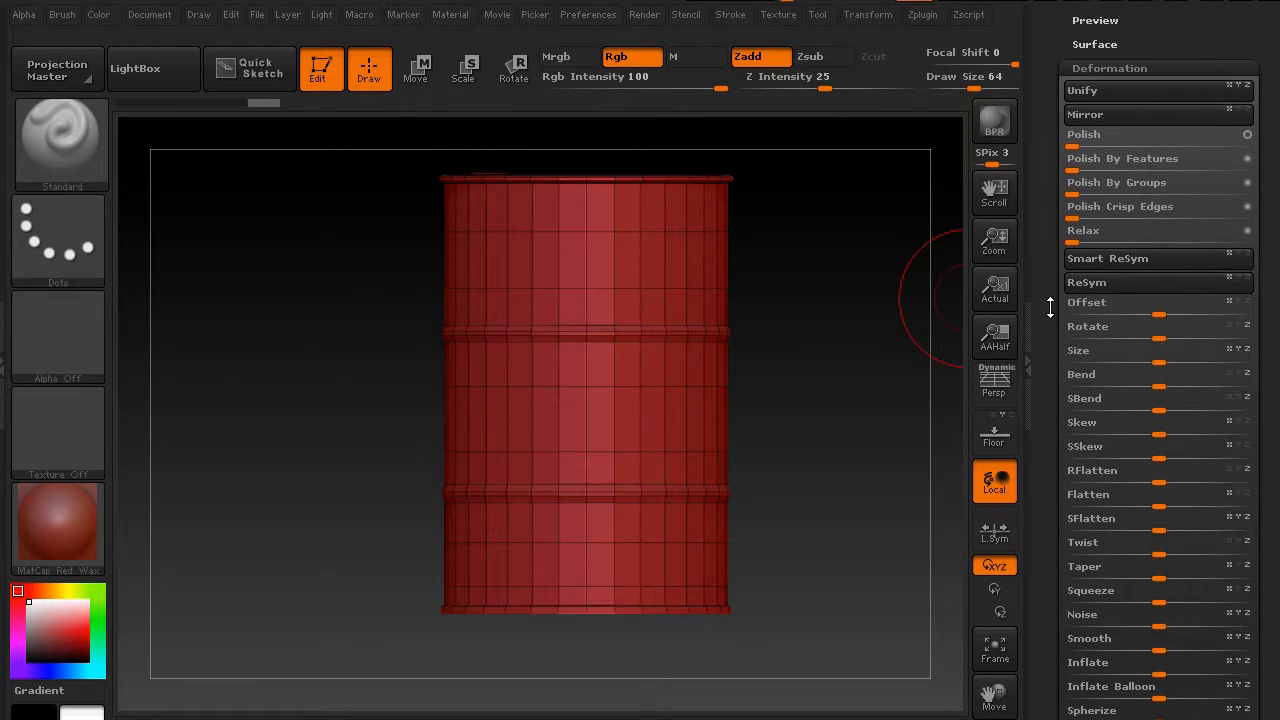
scroll(1090, 220, "up", 1)
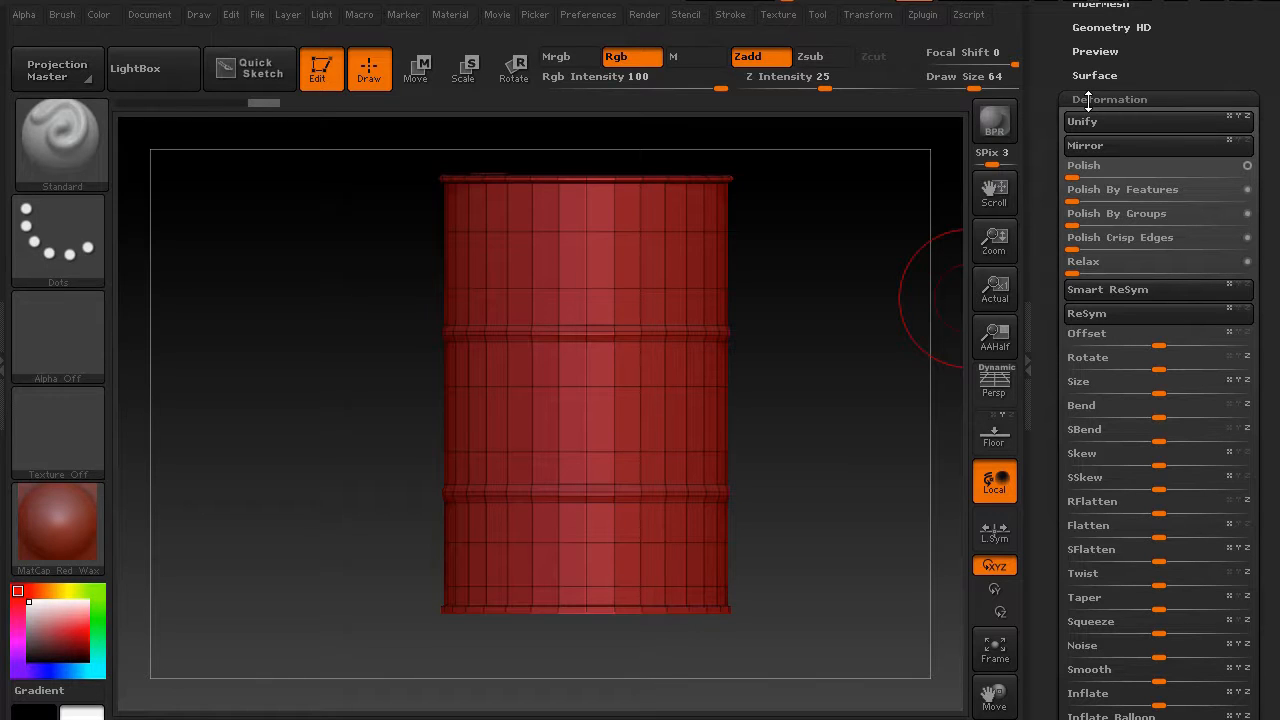
left_click_drag(1048, 230, 1052, 162)
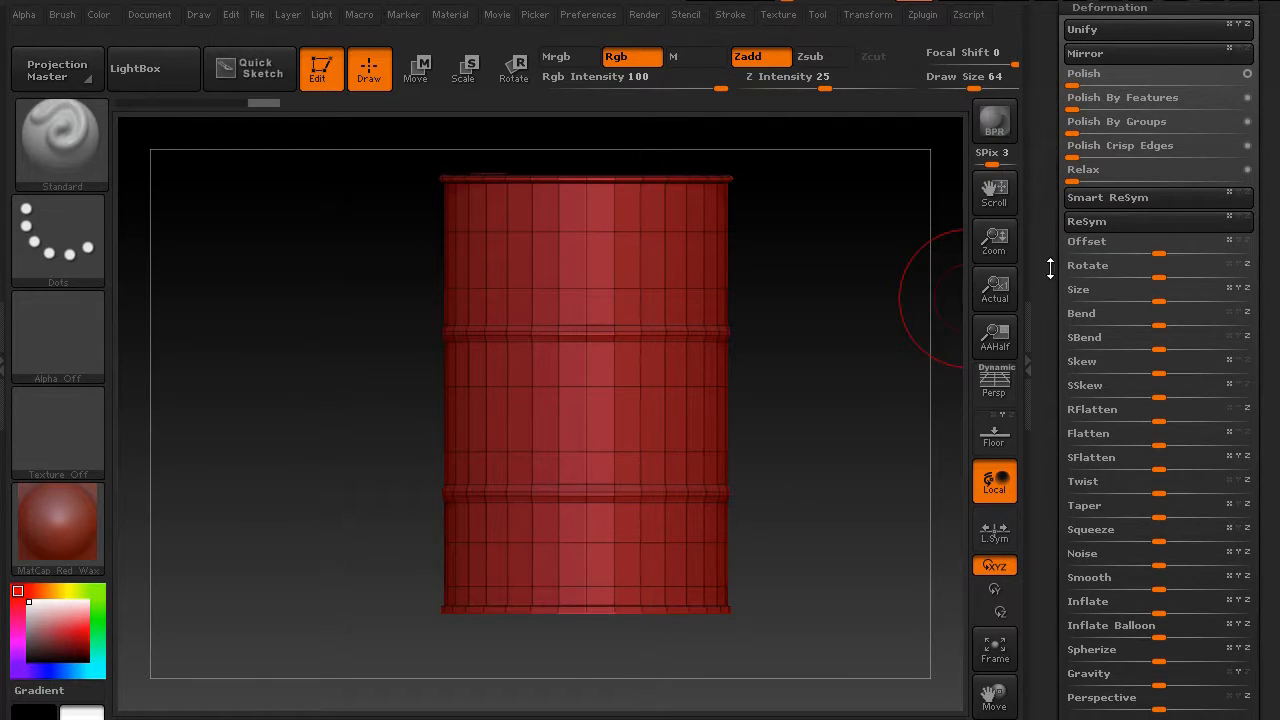
left_click_drag(1055, 342, 1062, 300)
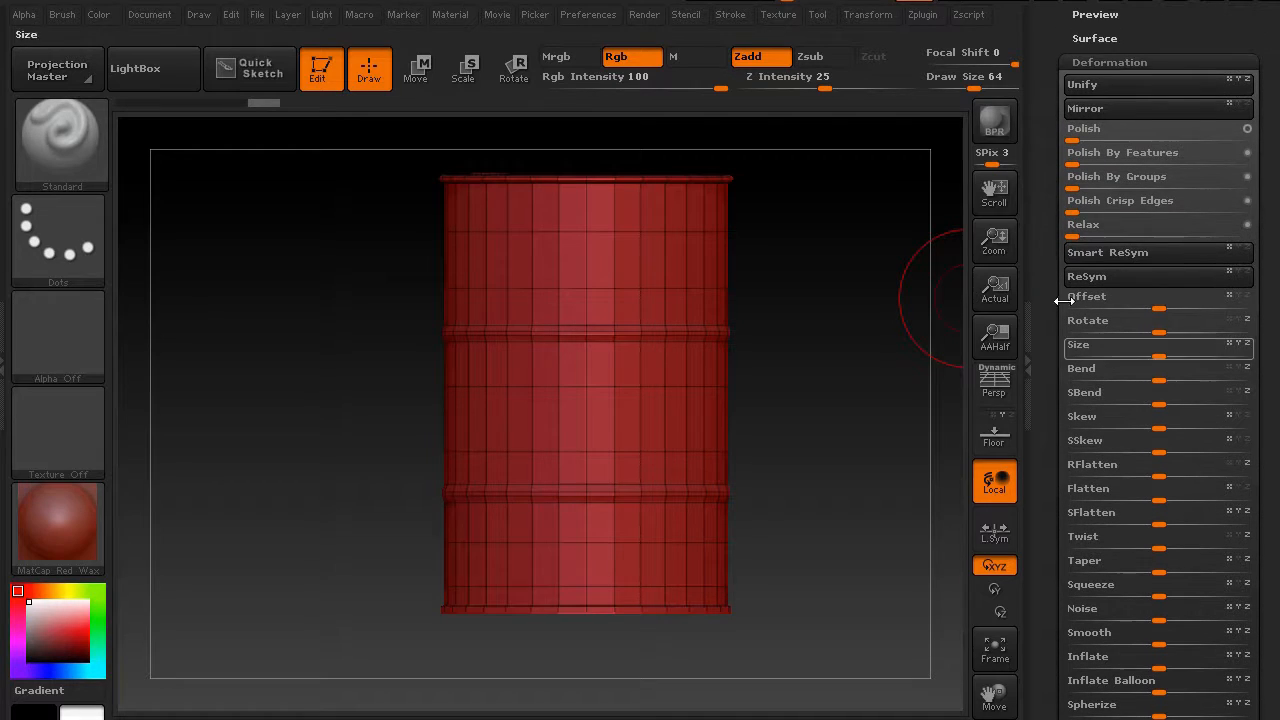
left_click(1110, 62)
Look through the Masking and Visibility subpalettes, then open the Polygroups subpalette
left_click(1085, 87)
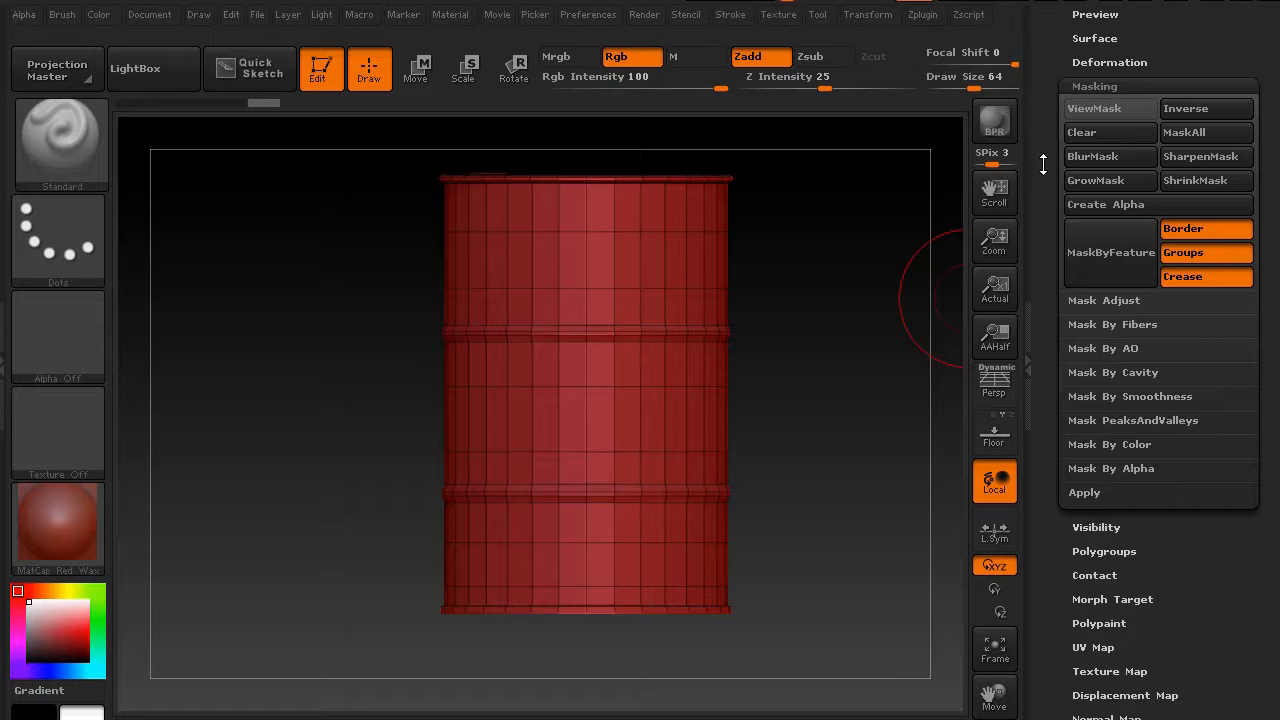
left_click(1092, 87)
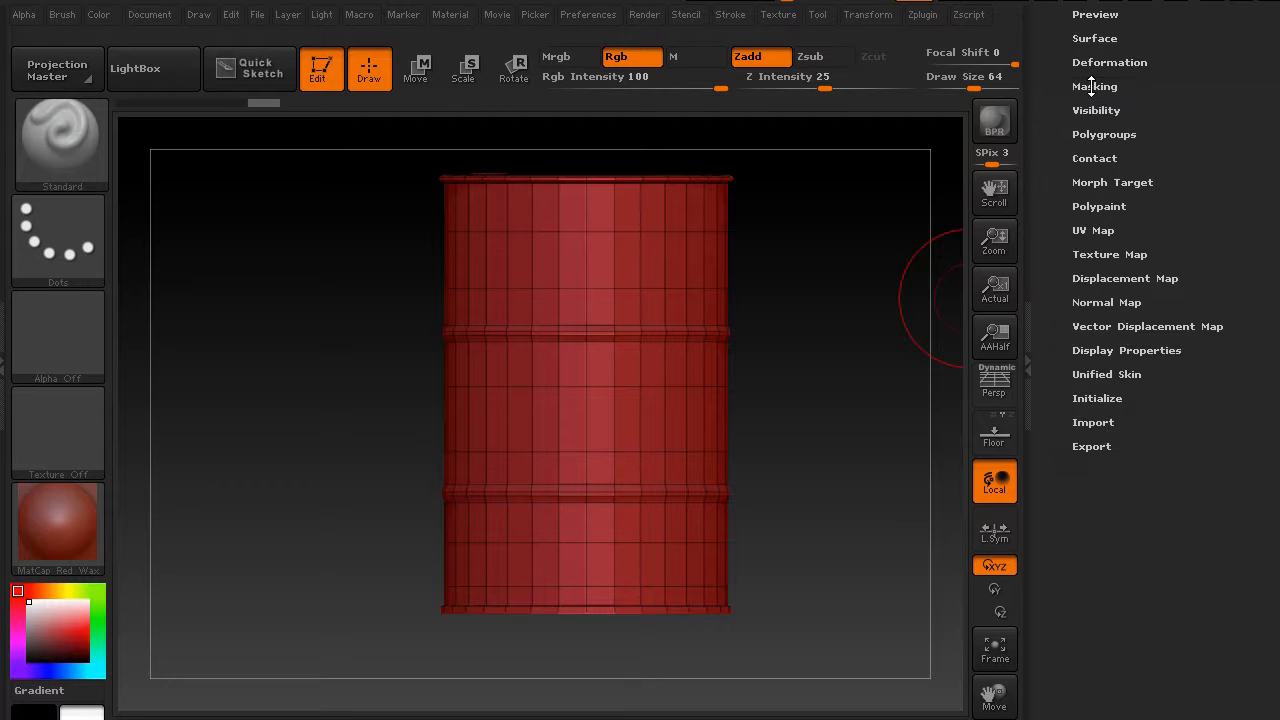
left_click(1082, 108)
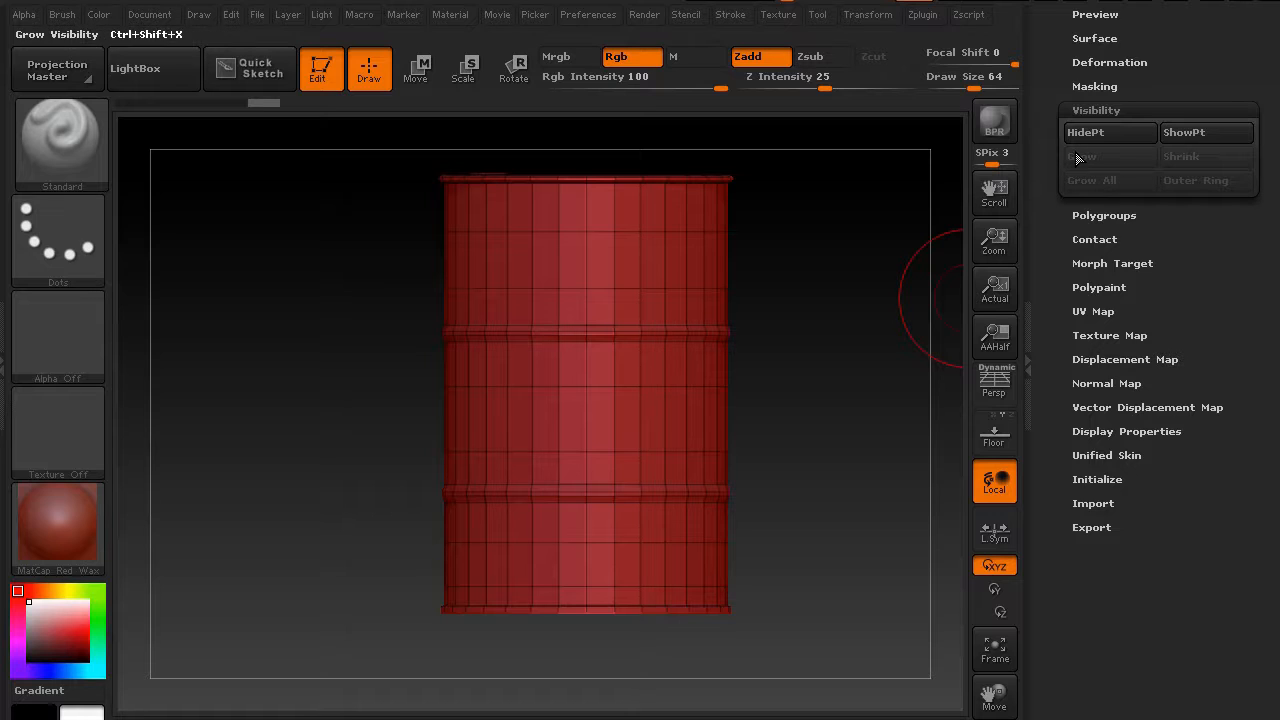
left_click(1092, 111)
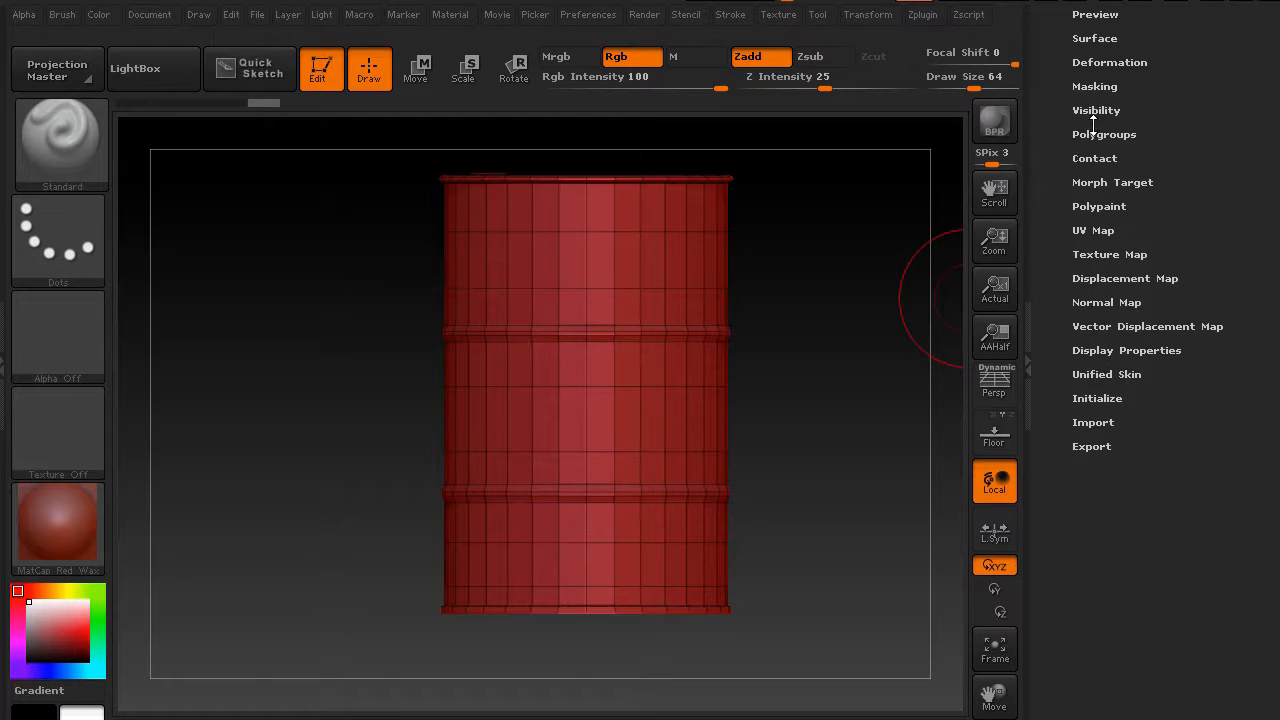
left_click(1089, 132)
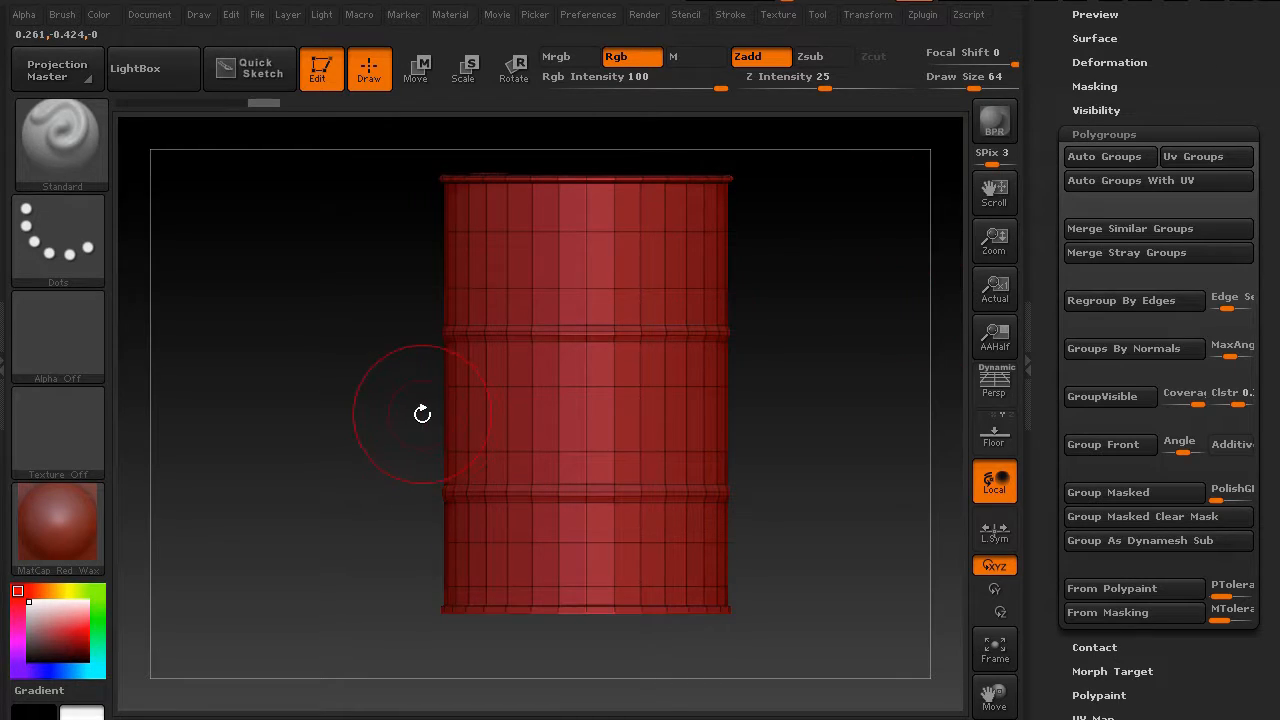
Switch the drum's material to SkinShade4
mouse_move(363, 403)
left_mouse_down()
mouse_move(346, 403)
mouse_move(356, 396)
mouse_move(355, 512)
mouse_move(358, 391)
mouse_move(347, 397)
left_mouse_up()
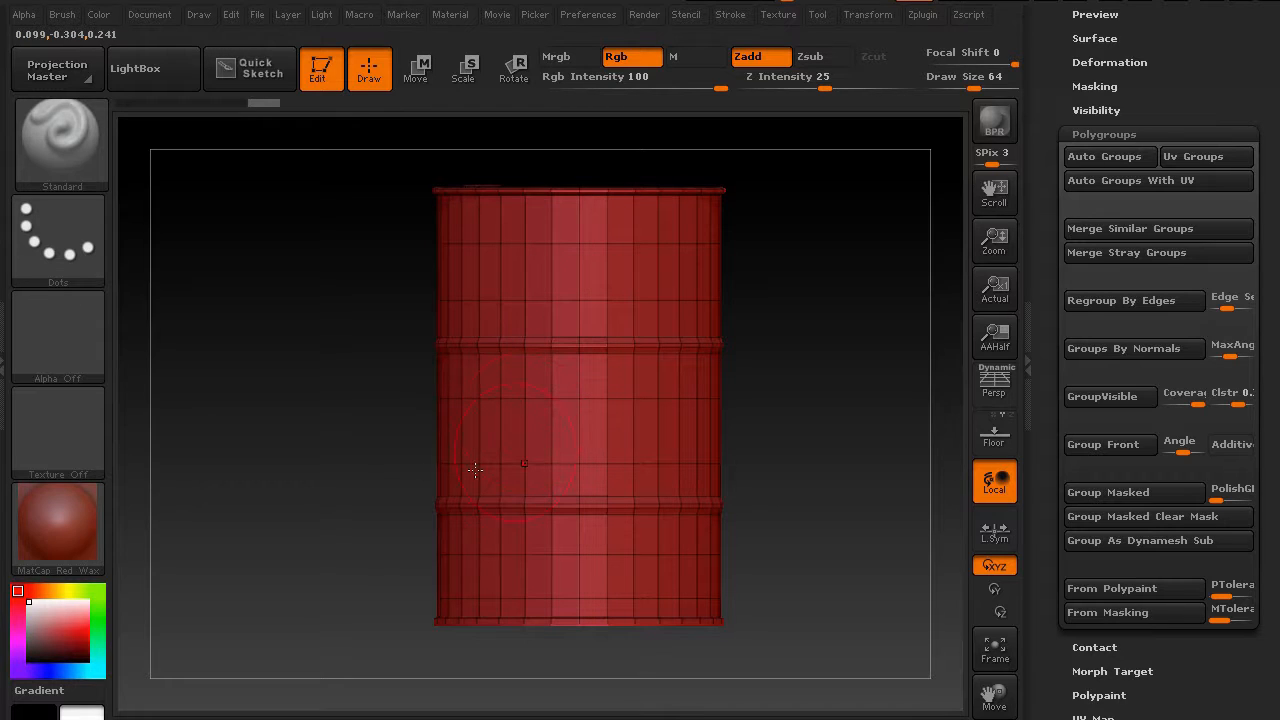
left_click(49, 520)
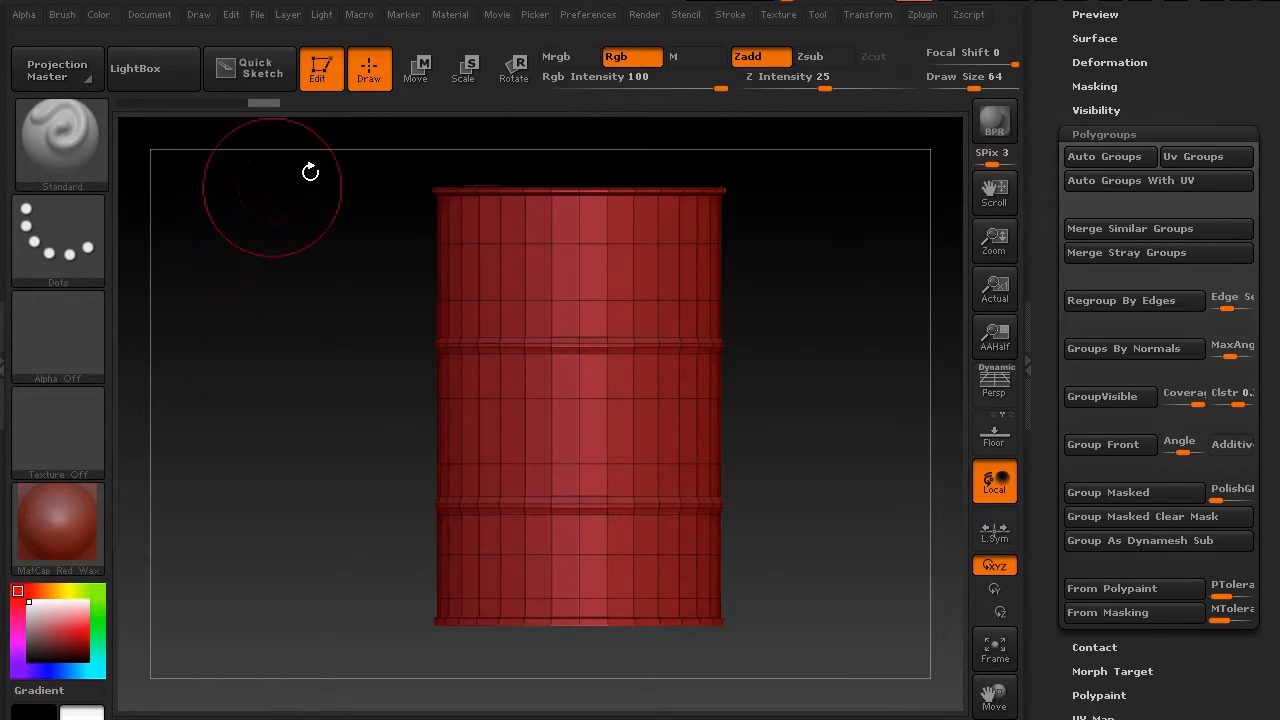
left_click(64, 508)
left_click(530, 88)
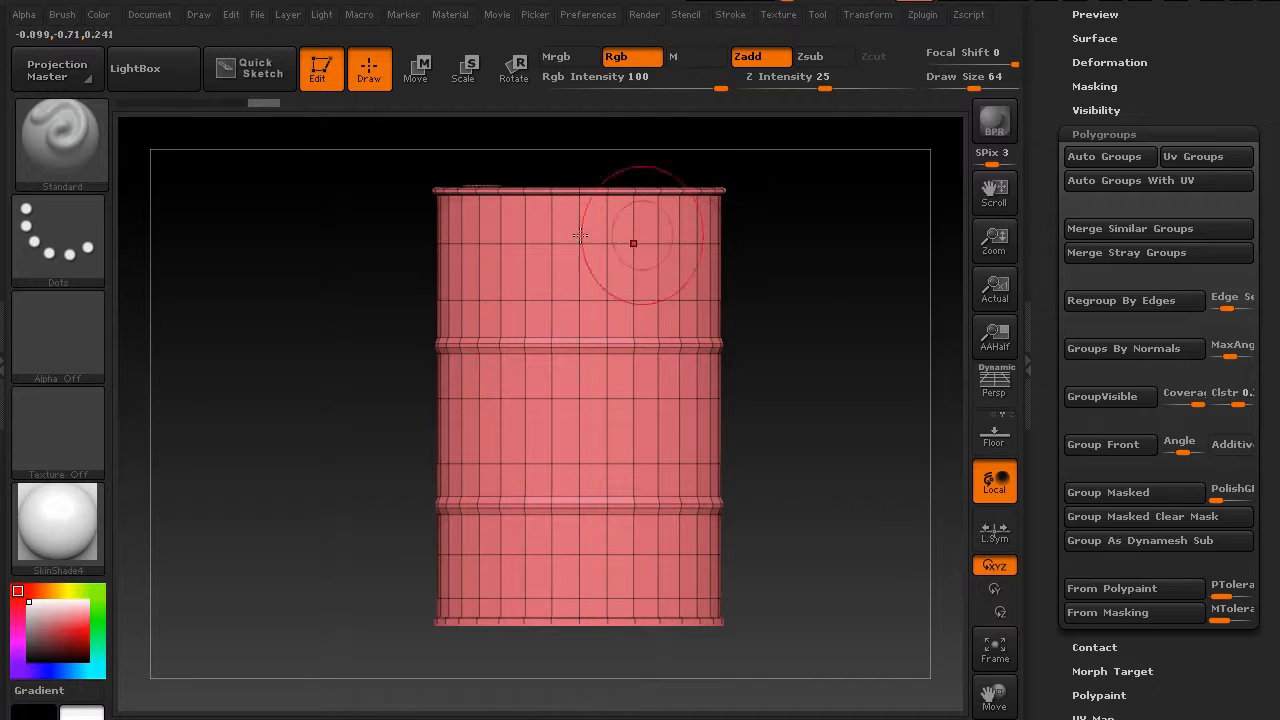
Hide all but a thin strip at the drum's top with a selection rectangle, then reveal the whole drum again
left_click_drag(349, 257, 343, 279, "alt")
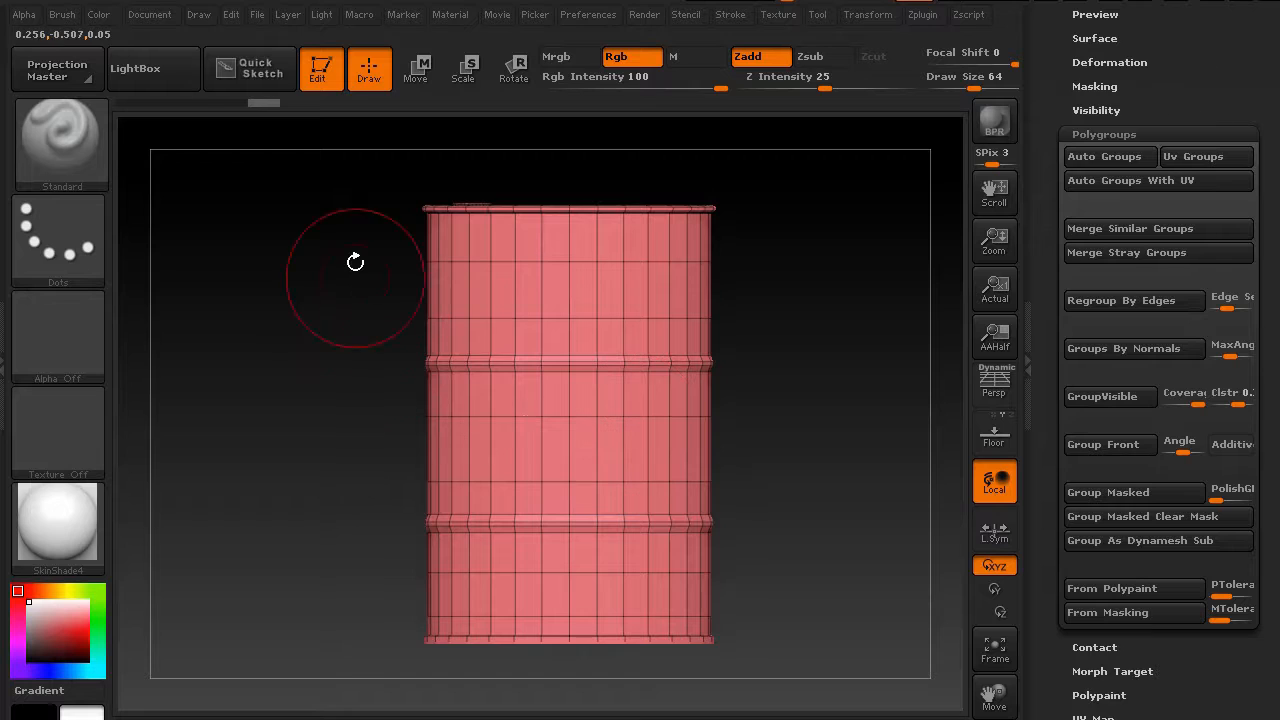
key("ctrl")
key("shift")
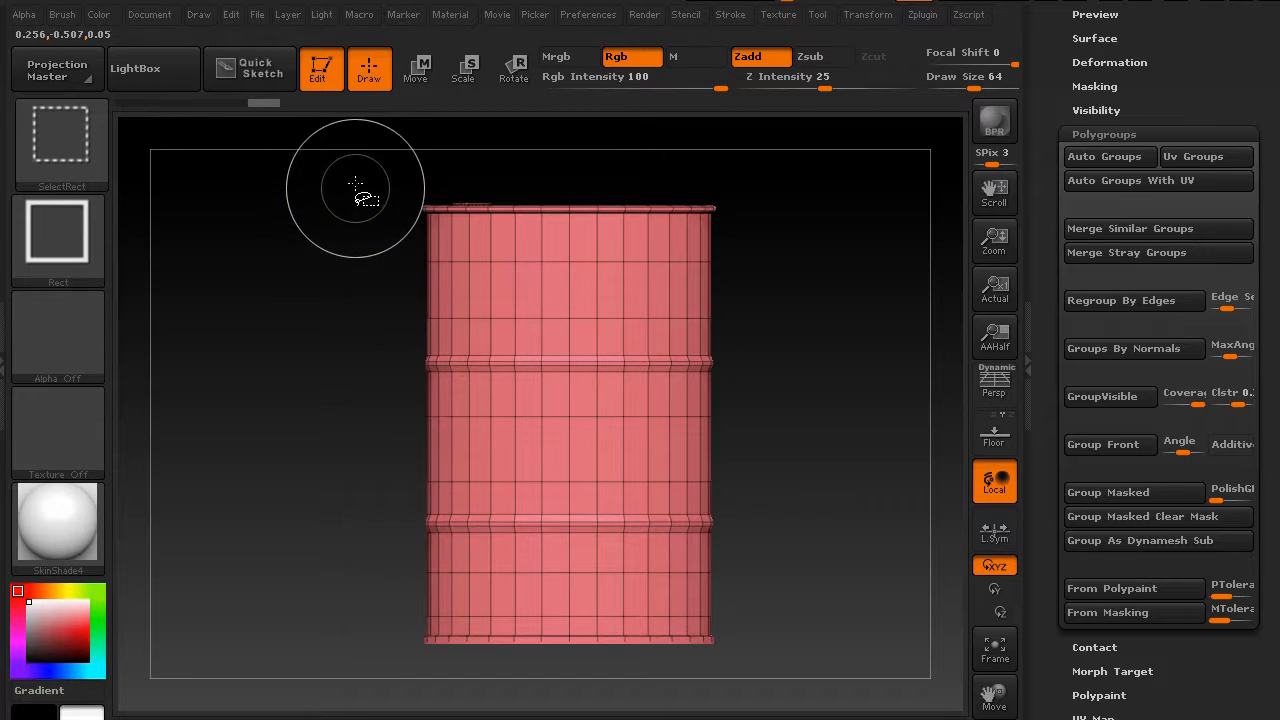
mouse_move(357, 176)
left_mouse_down("ctrl+shift")
mouse_move(488, 236)
mouse_move(723, 273)
mouse_move(734, 297)
mouse_move(660, 286)
mouse_move(700, 257)
mouse_move(767, 244)
left_mouse_up("ctrl+shift")
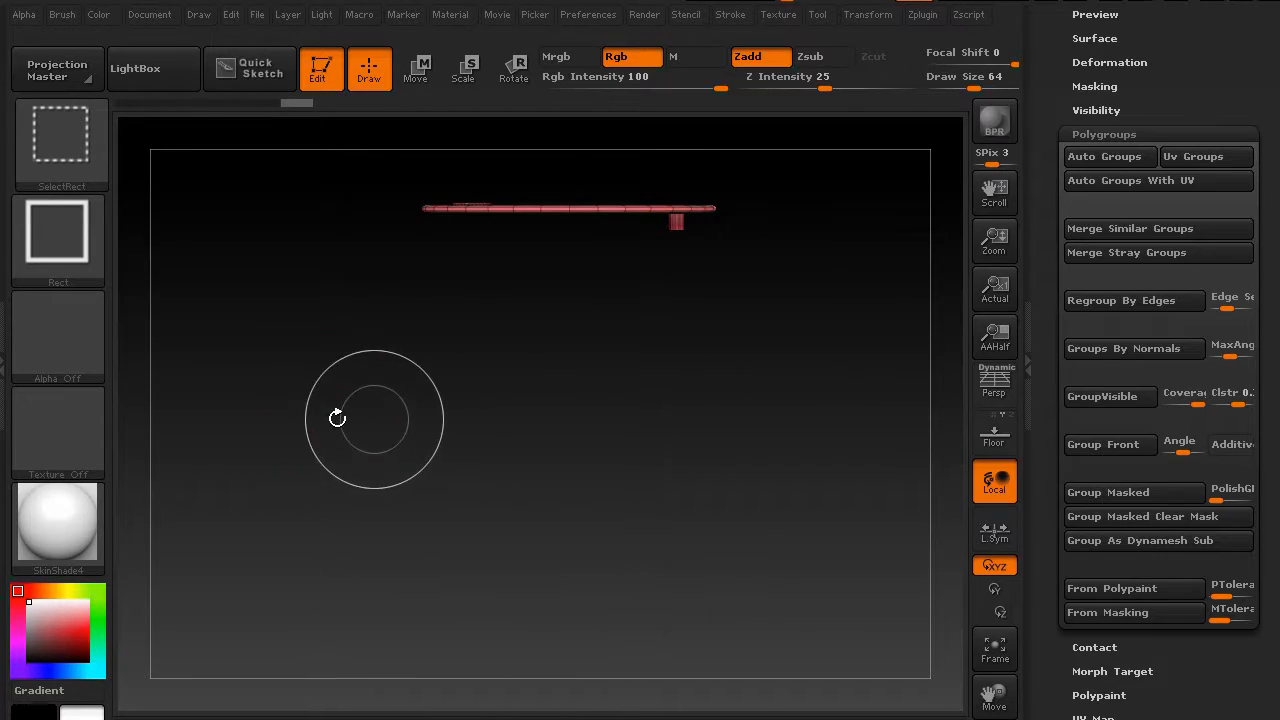
left_click(309, 391, "ctrl+shift")
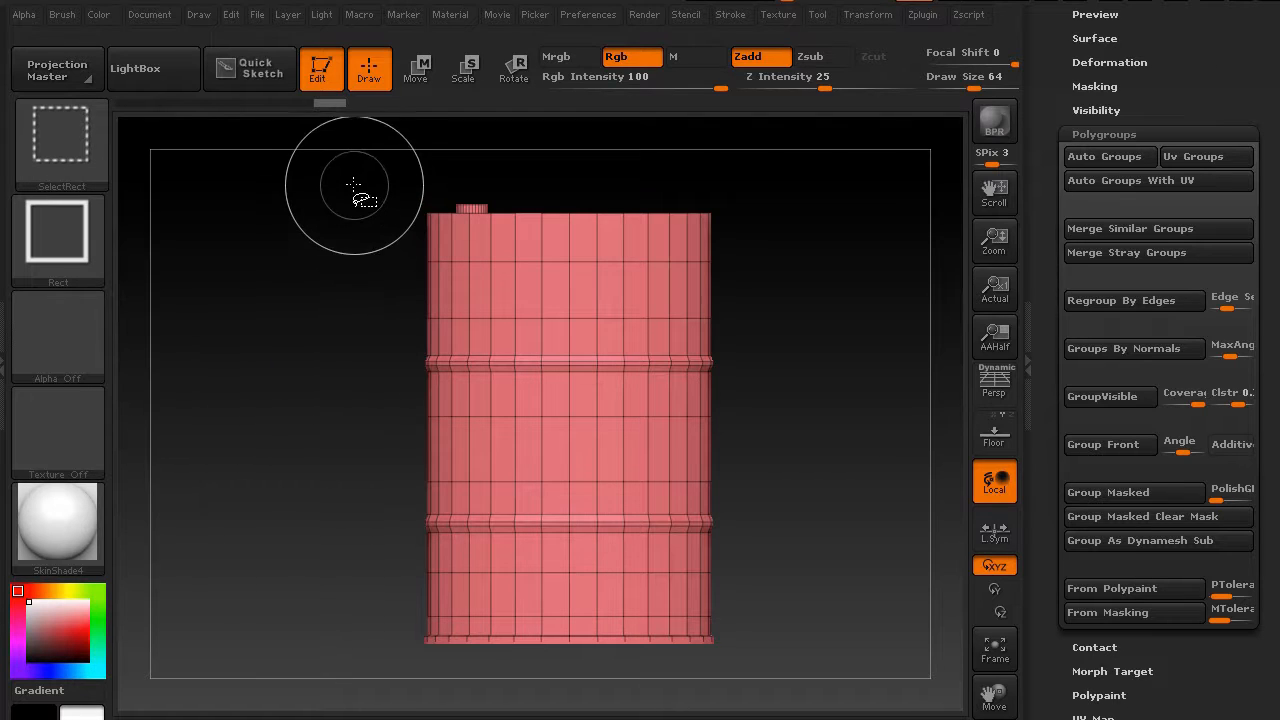
Try isolating and inverting the drum's top band with selection rectangles, then show the whole drum again
left_click_drag(351, 180, 808, 249, "ctrl+shift")
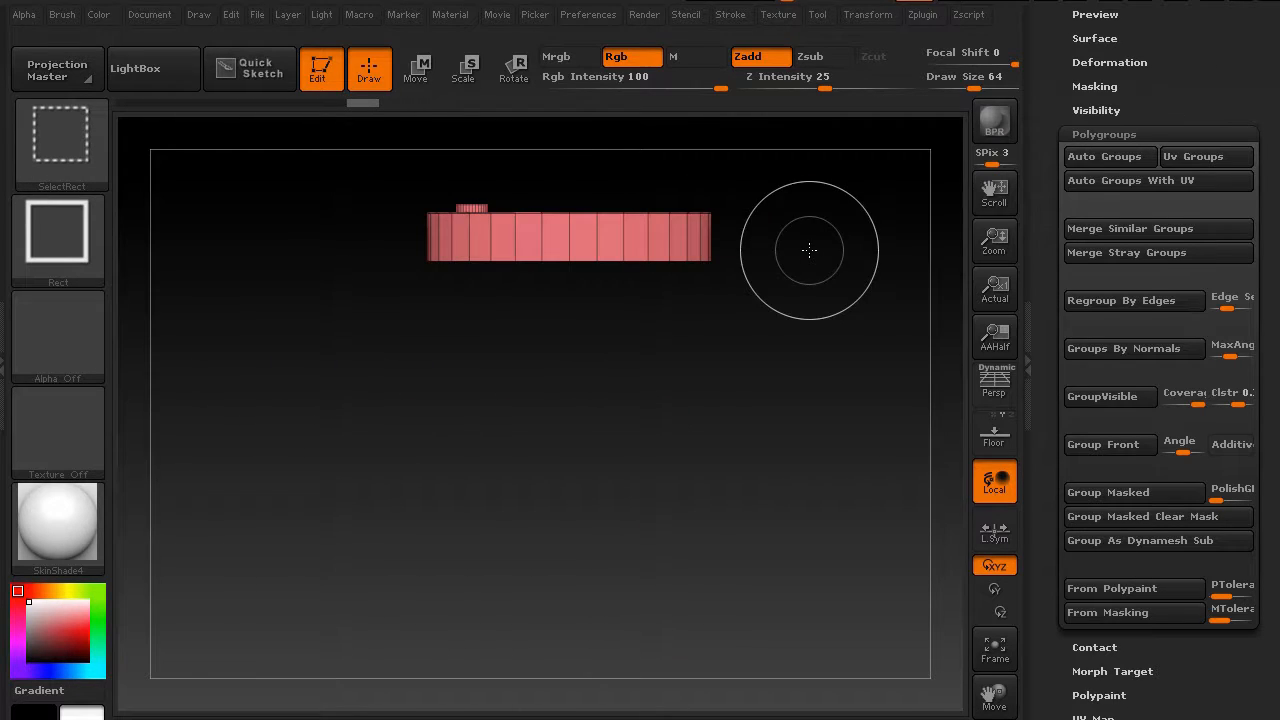
left_click_drag(303, 463, 337, 503, "ctrl+shift")
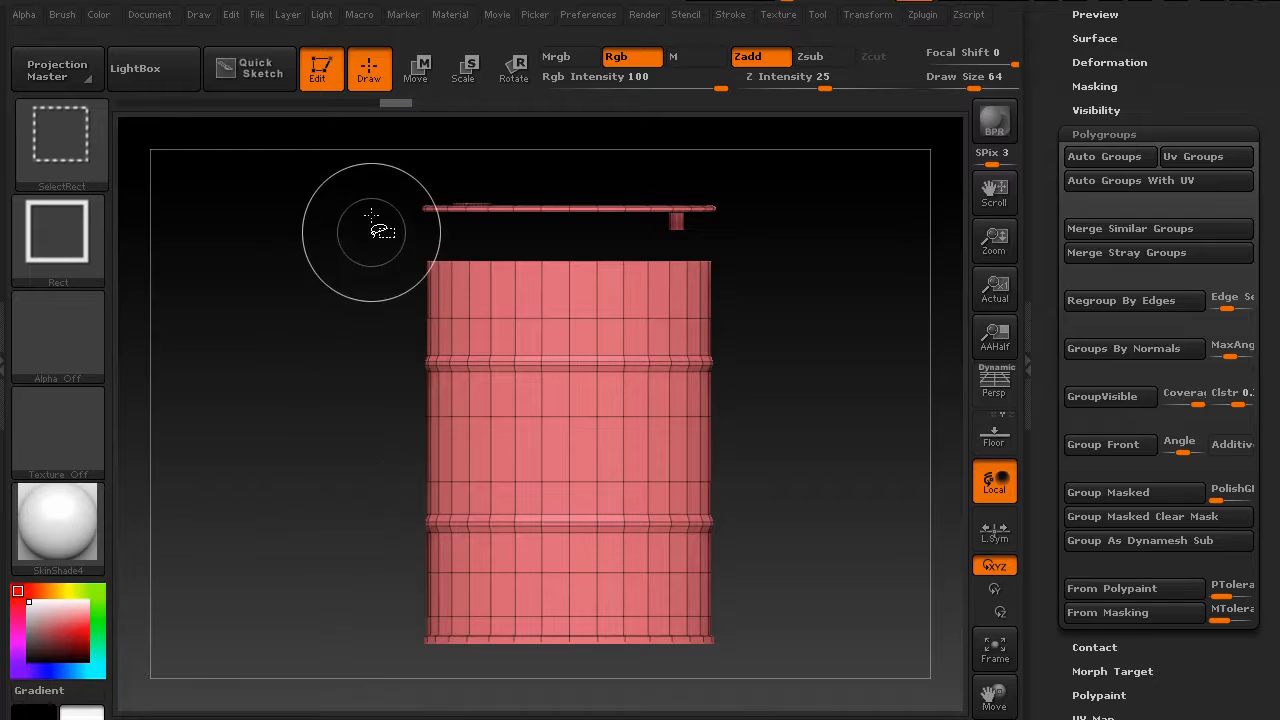
mouse_move(371, 188)
left_mouse_down("ctrl+alt+shift")
mouse_move(746, 221)
mouse_move(771, 236)
left_mouse_up("ctrl+alt+shift")
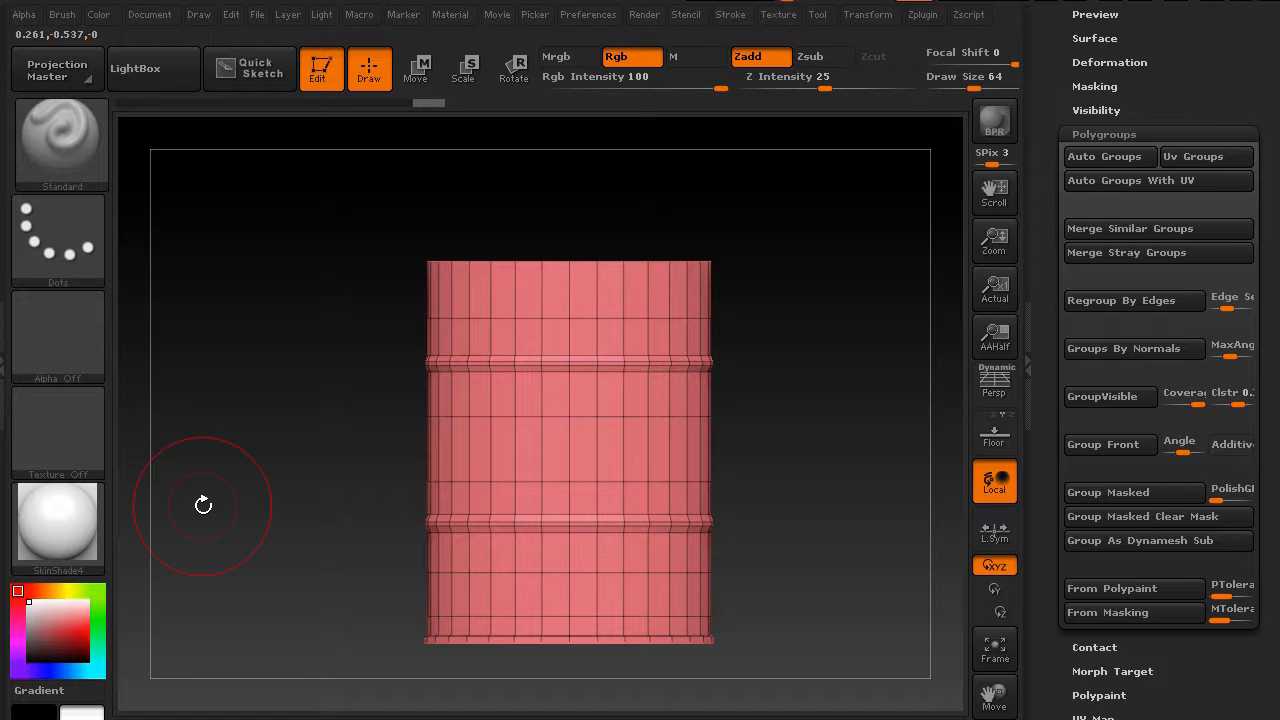
key("ctrl+shift")
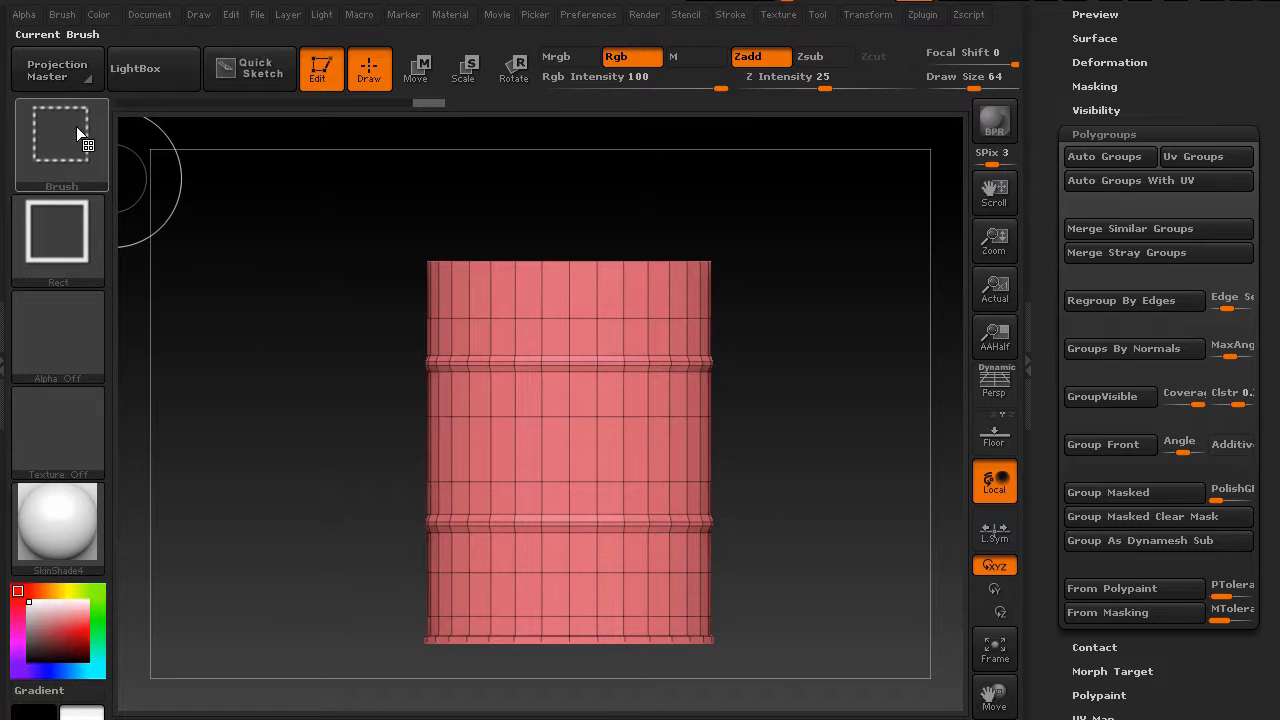
mouse_move(85, 165)
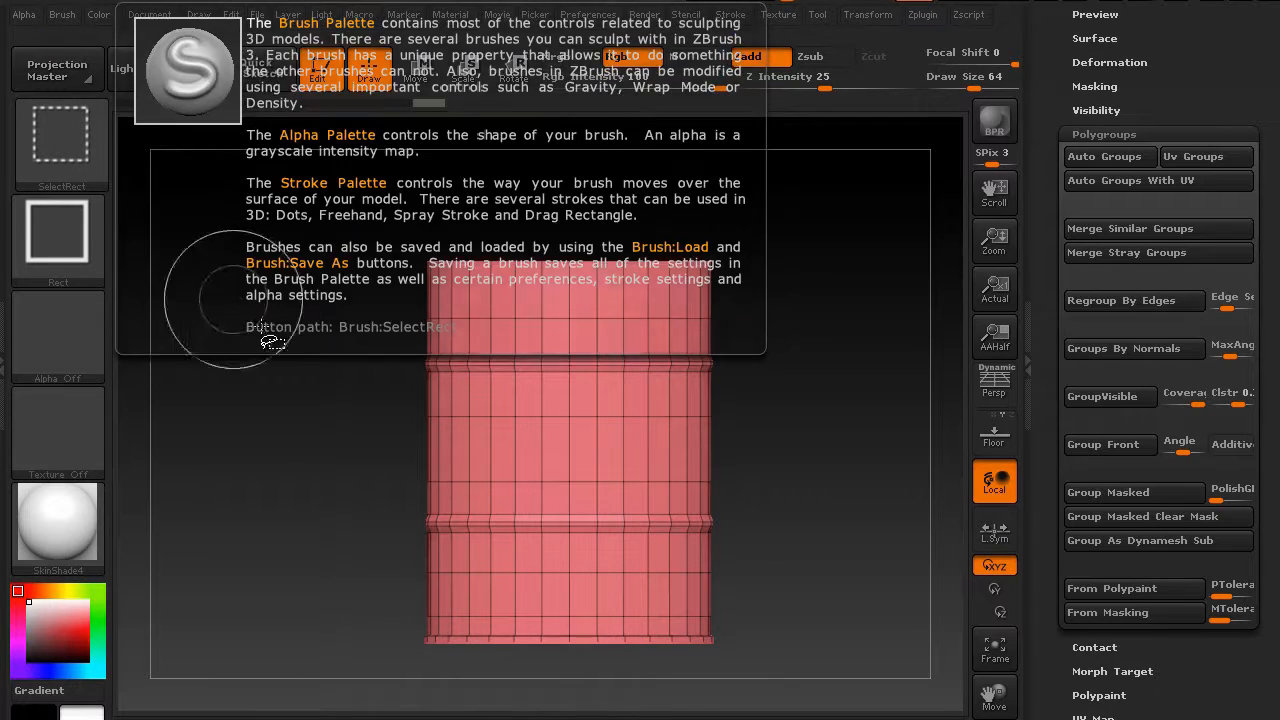
left_click_drag(369, 223, 780, 287, "ctrl+shift")
left_click(337, 420, "ctrl+shift")
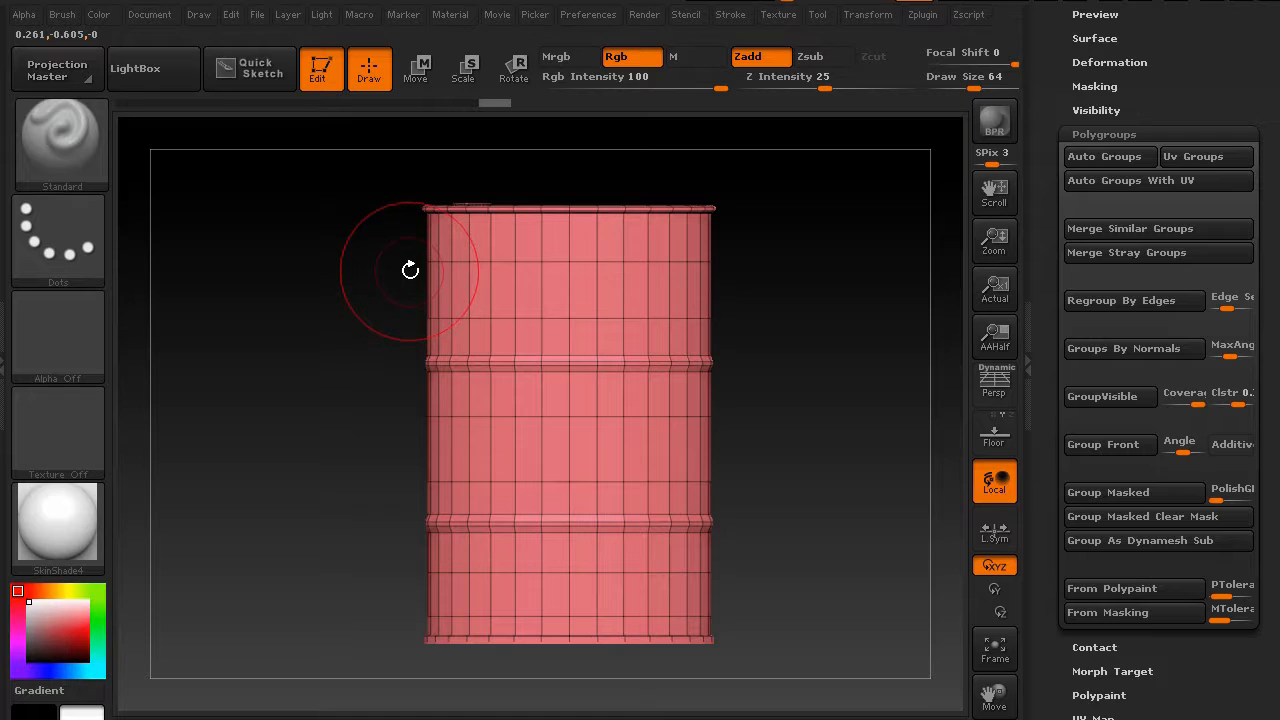
Isolate the drum's upper band with a selection rectangle and group the visible polygons into a new polygroup
key("ctrl+shift")
left_click_drag(319, 167, 777, 320, "ctrl+shift")
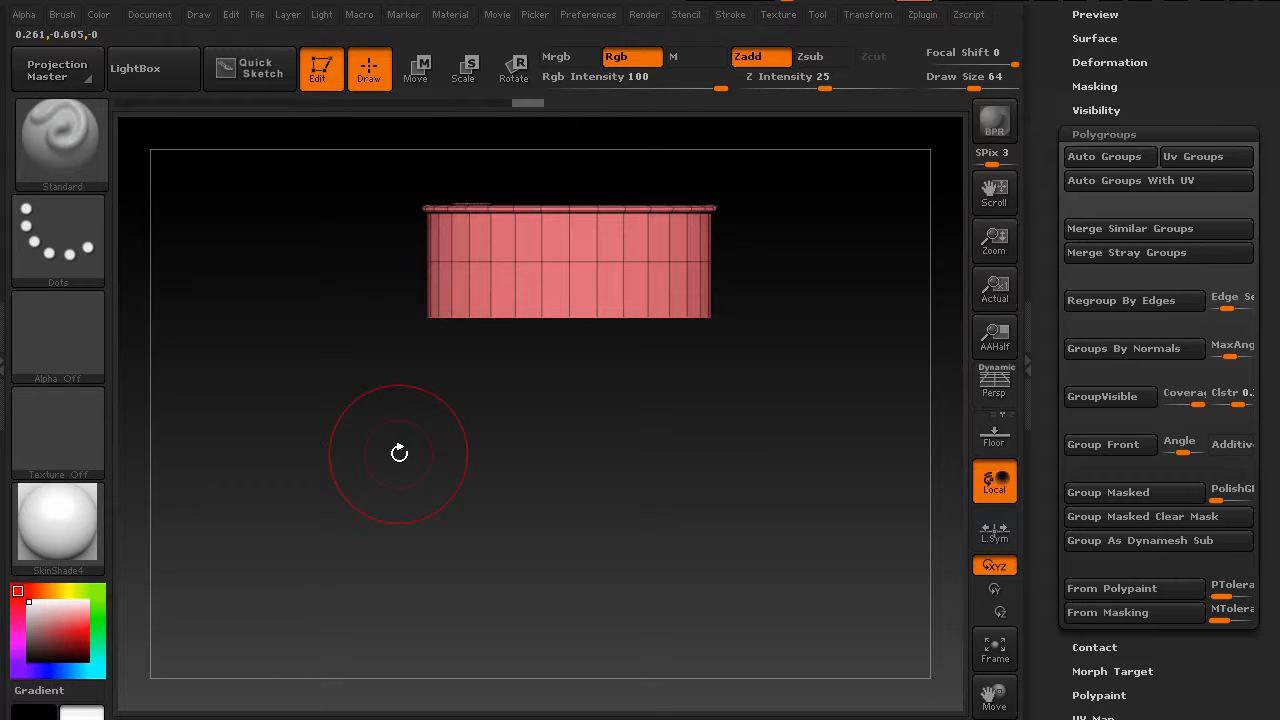
key("ctrl+w")
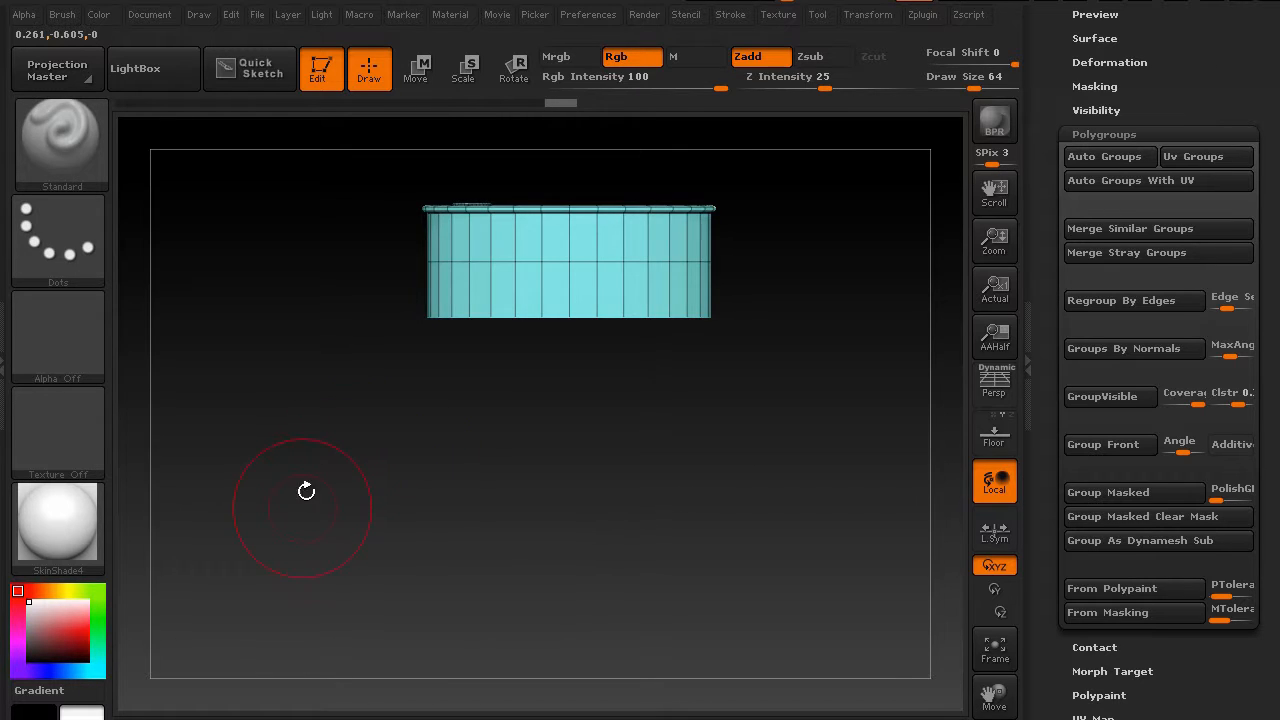
key("ctrl+shift")
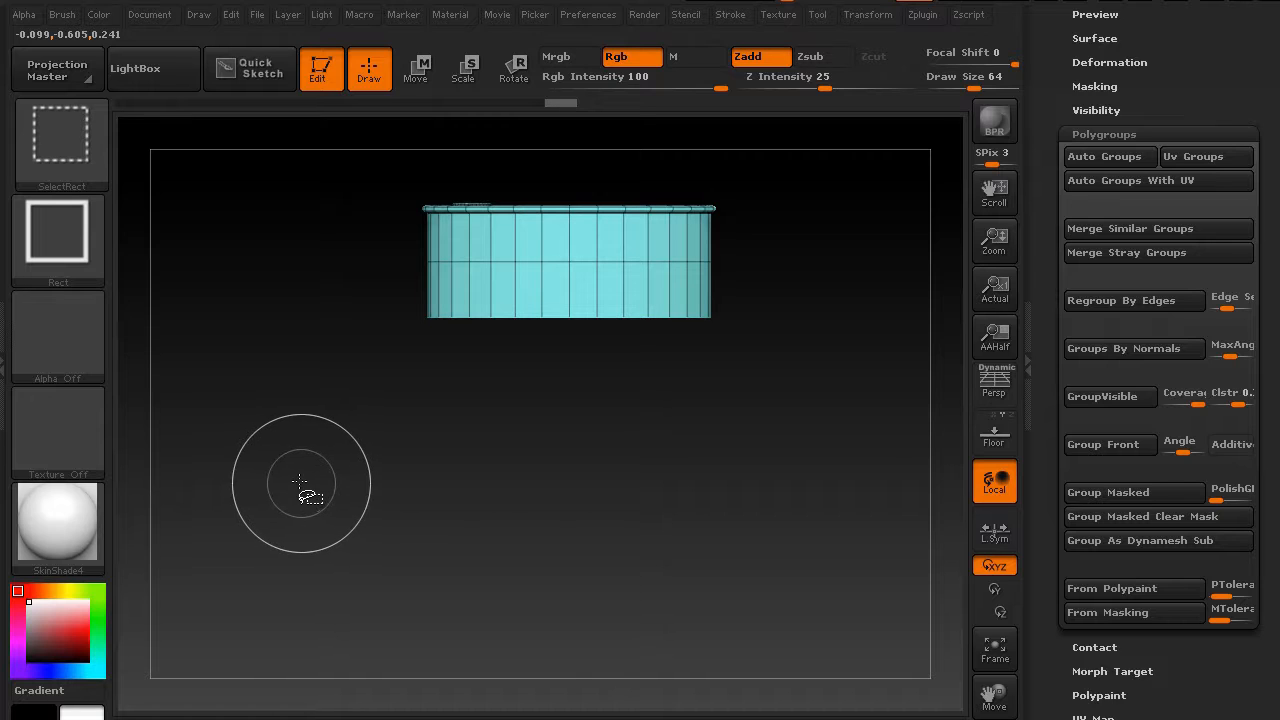
Reveal the whole drum, isolate its lower polygroup, and invert visibility so only the upper band shows
left_click(278, 511, "ctrl+shift")
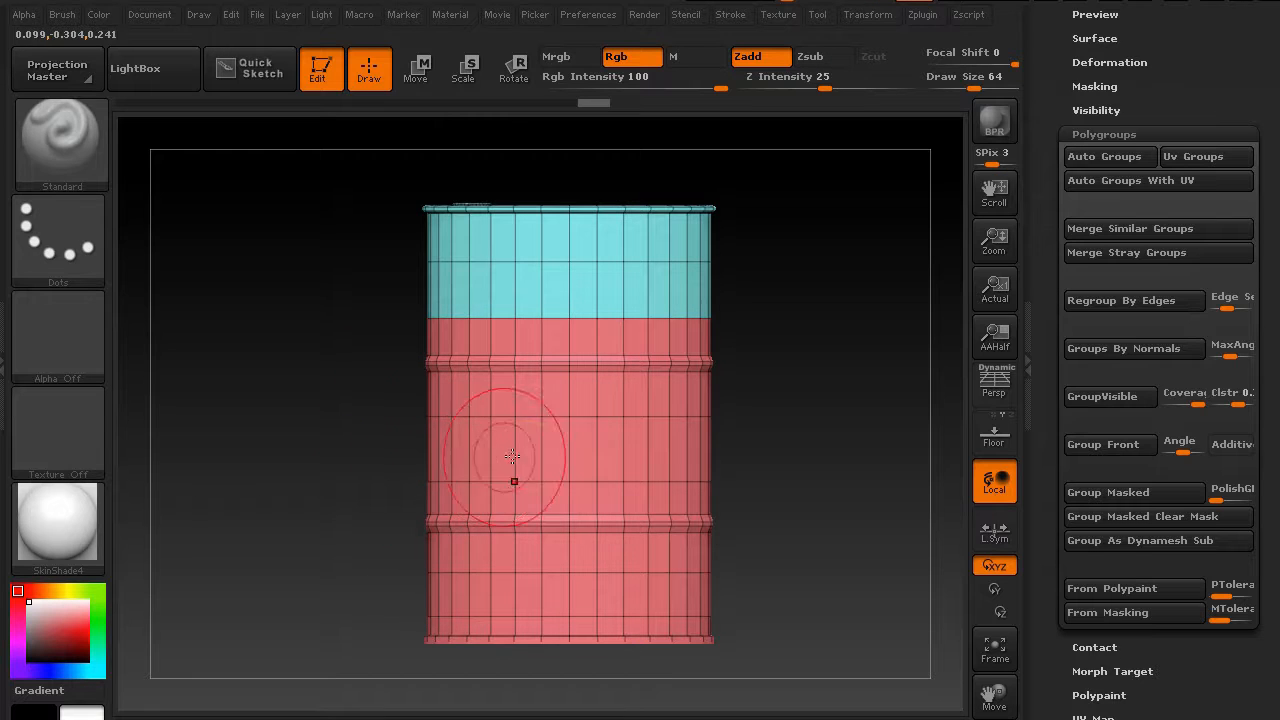
key("ctrl+shift")
left_click(551, 457, "ctrl+shift")
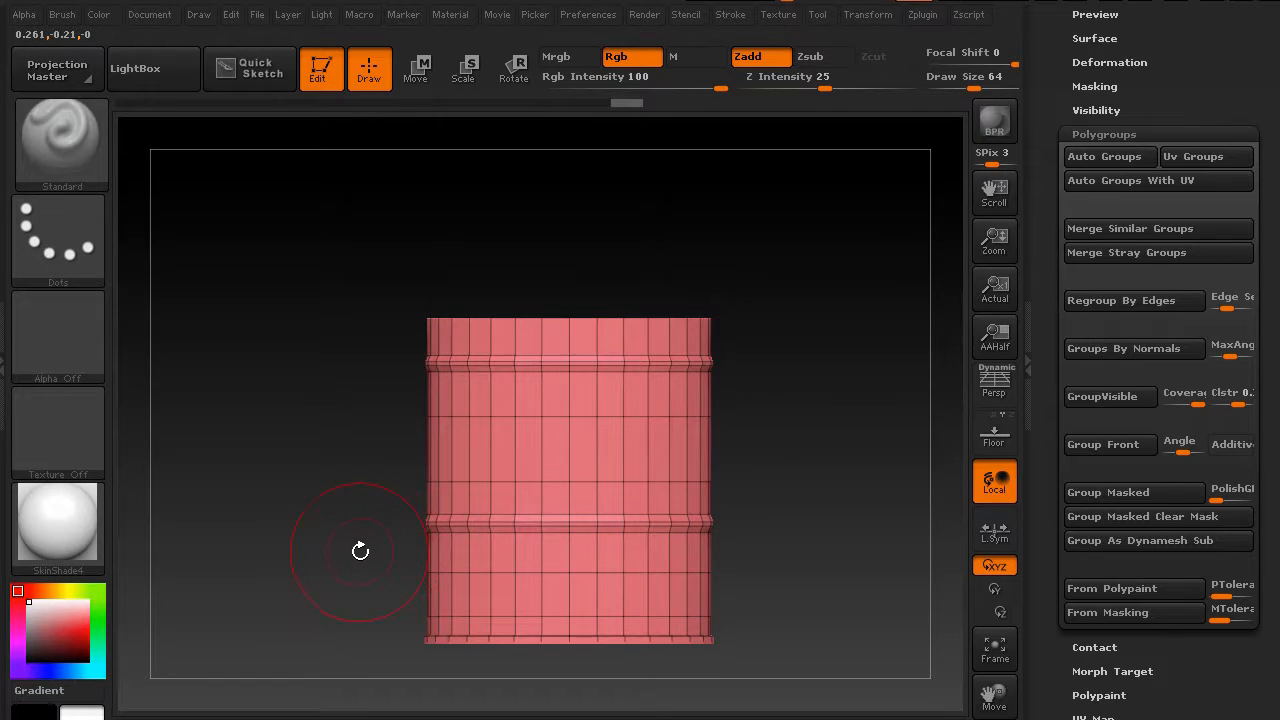
key("ctrl+shift")
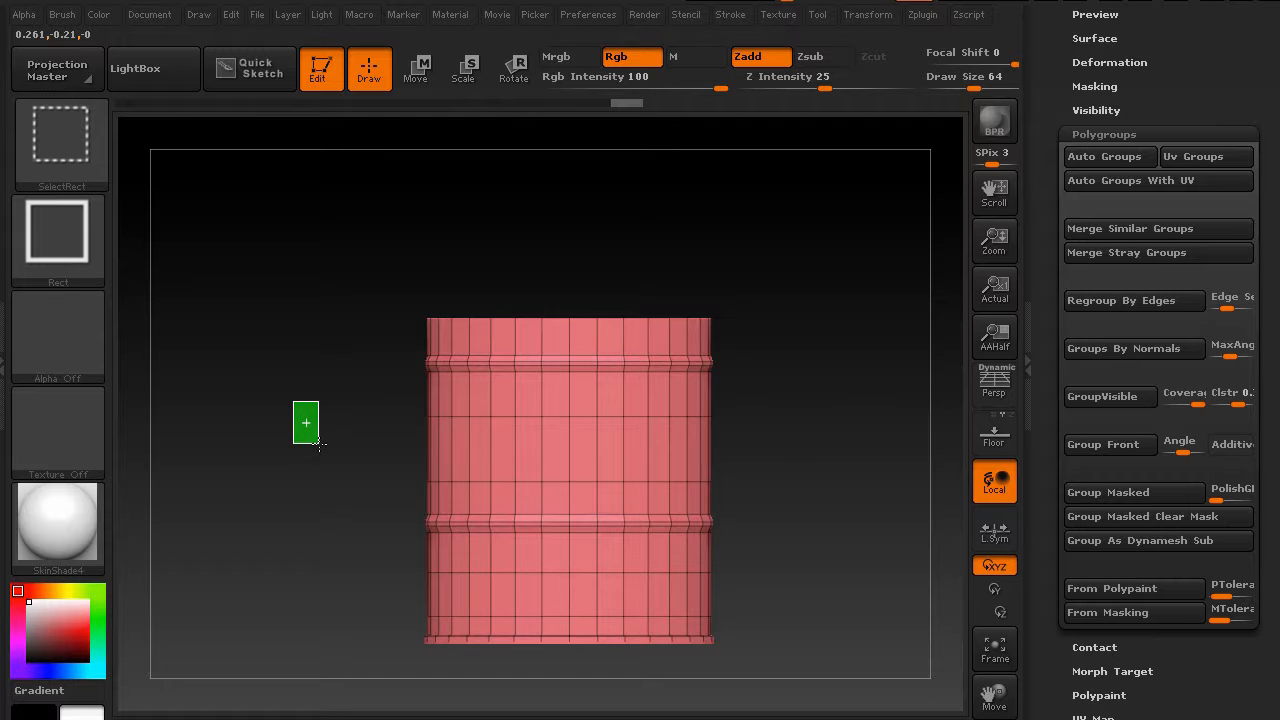
left_click_drag(318, 443, 305, 443)
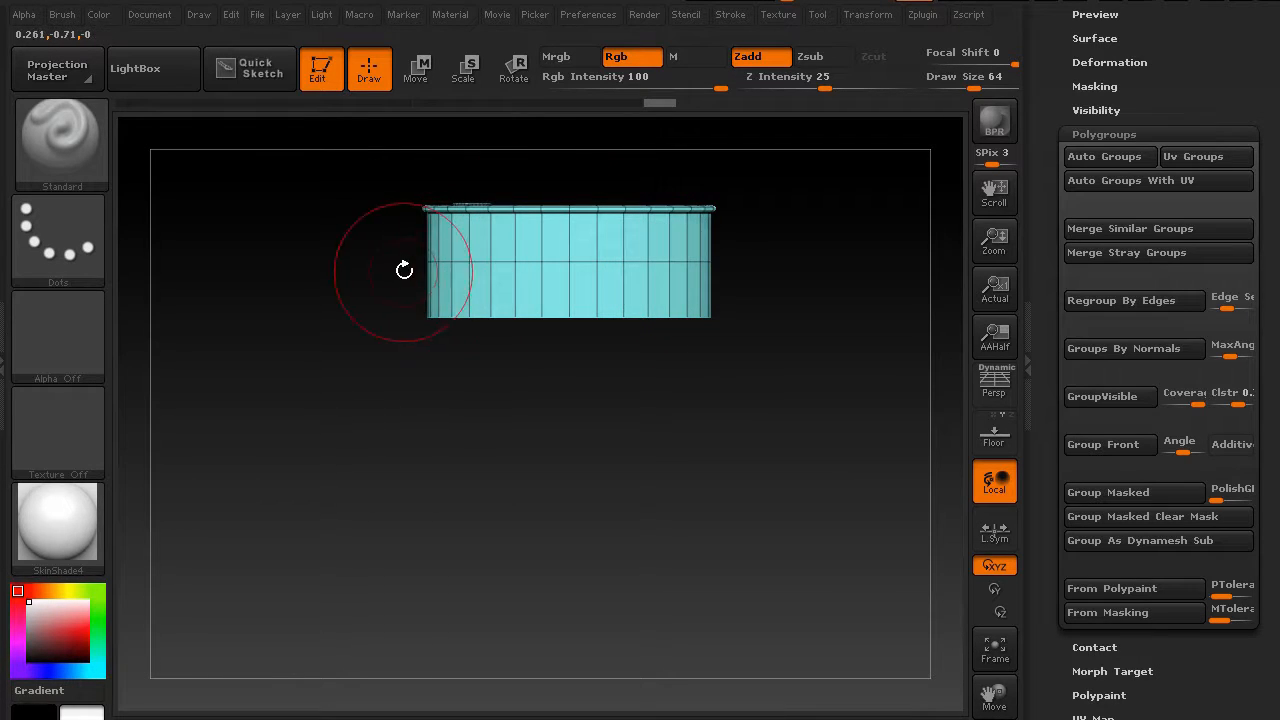
Mask the visible upper band, show the whole drum again, and clear the mask
key("f")
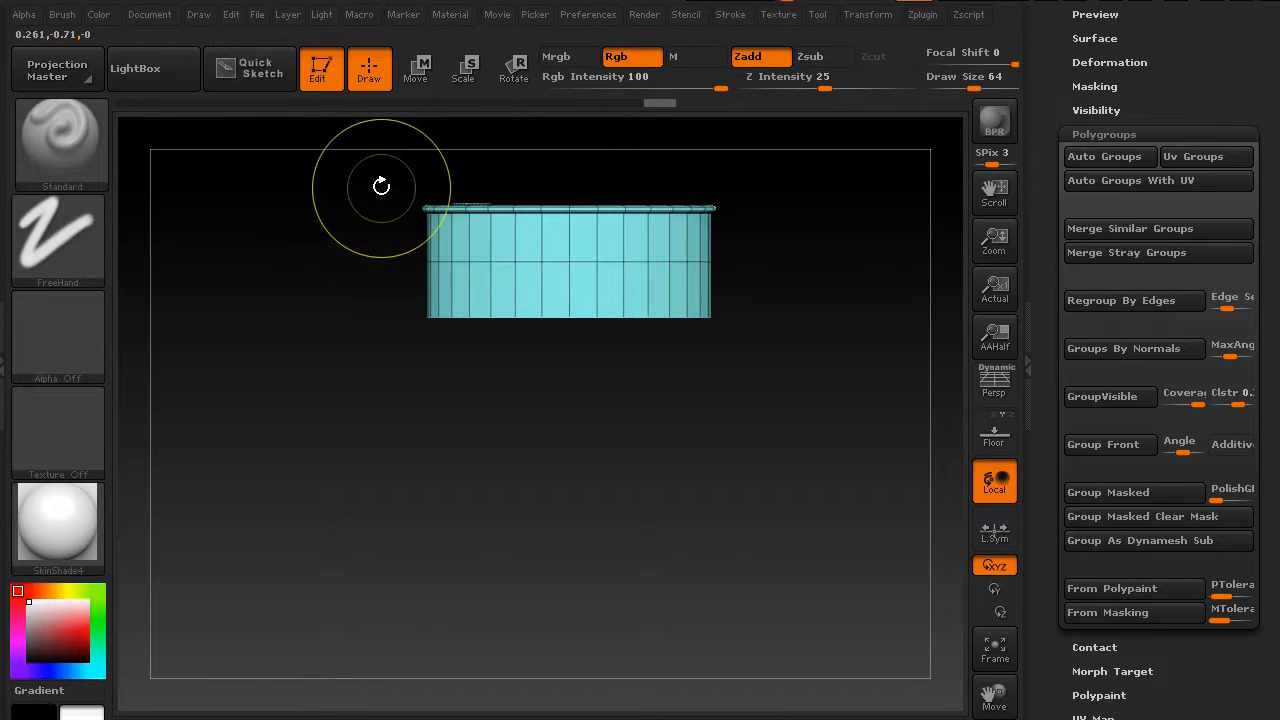
key("ctrl")
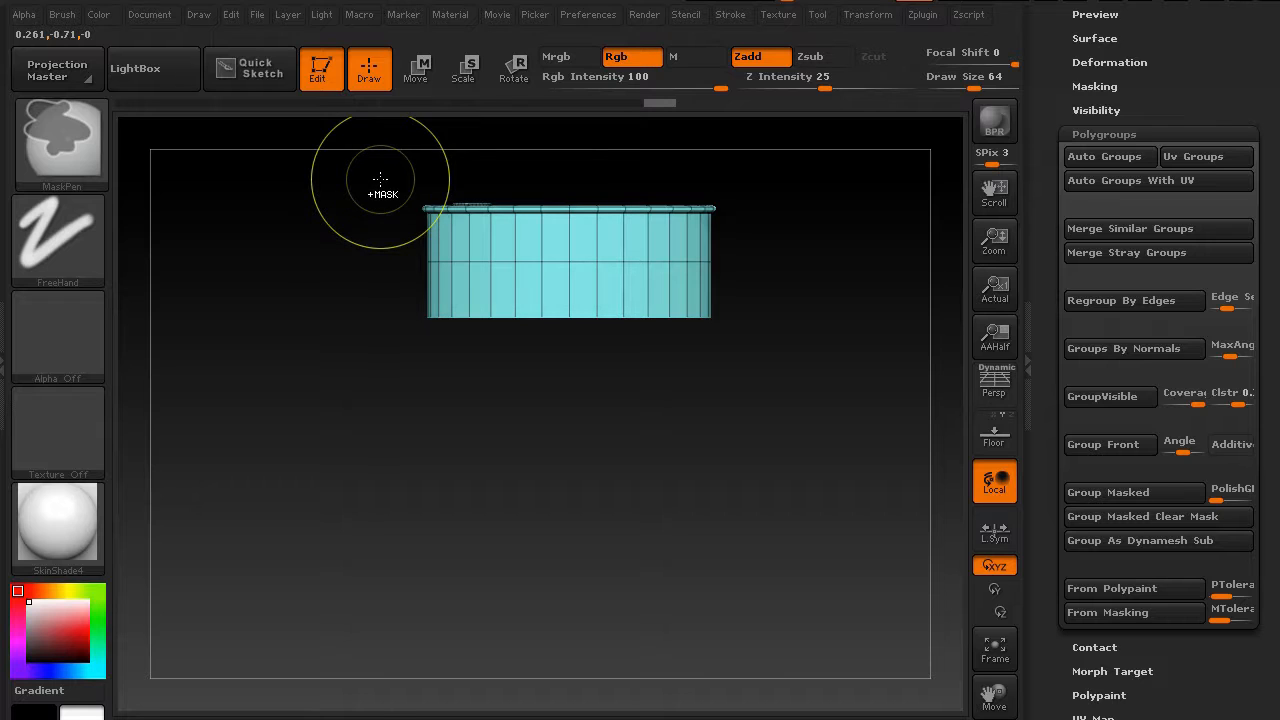
mouse_move(380, 179)
left_mouse_down("ctrl")
mouse_move(556, 264)
mouse_move(766, 340)
left_mouse_up("ctrl")
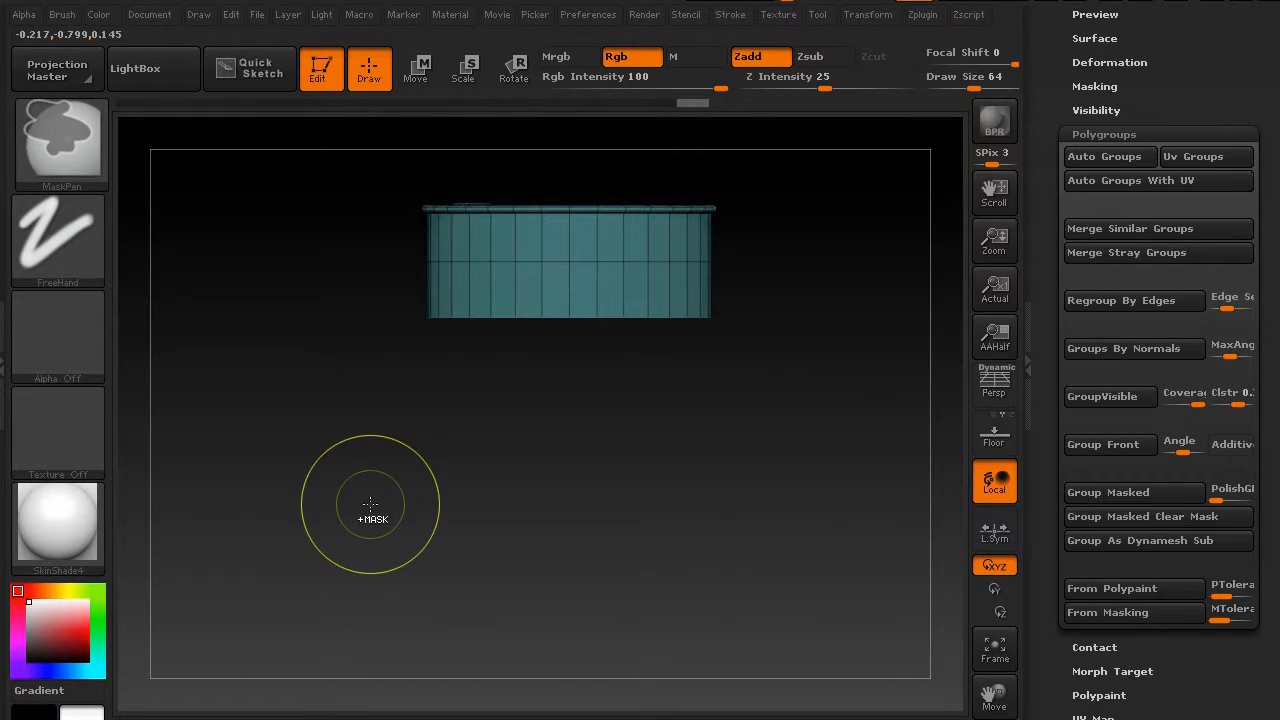
key("ctrl+shift")
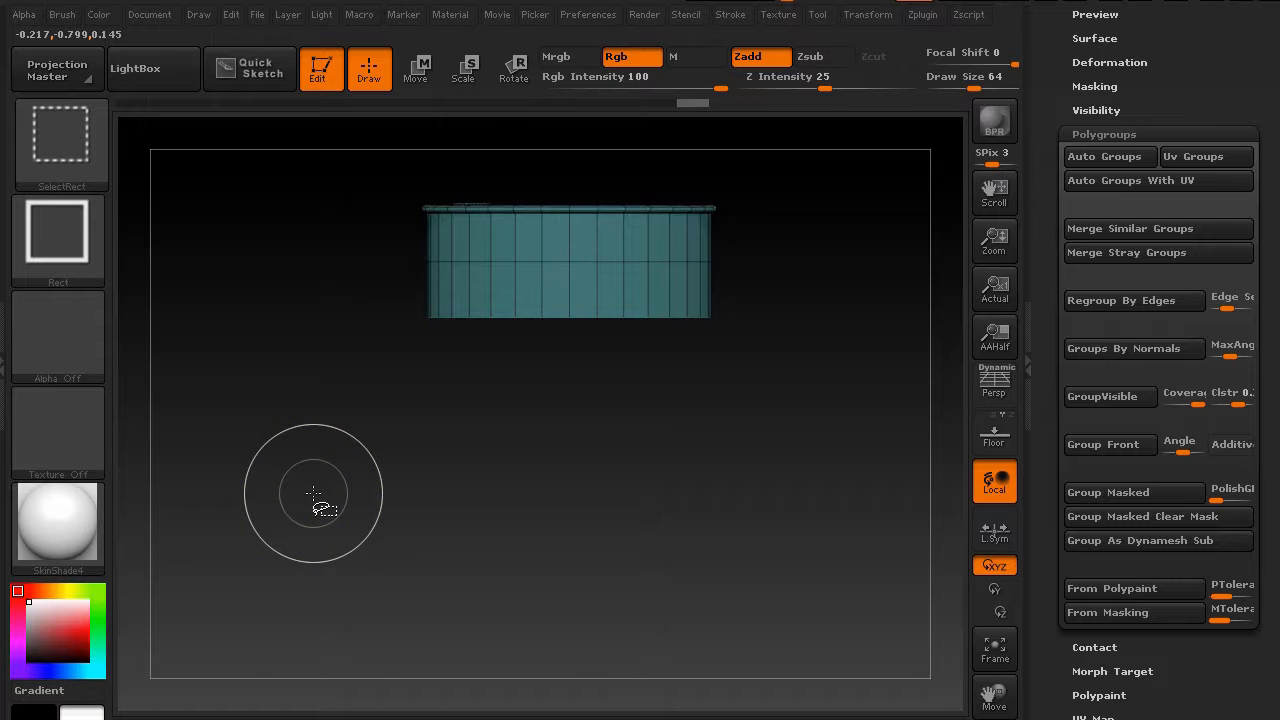
left_click(313, 492, "ctrl+shift")
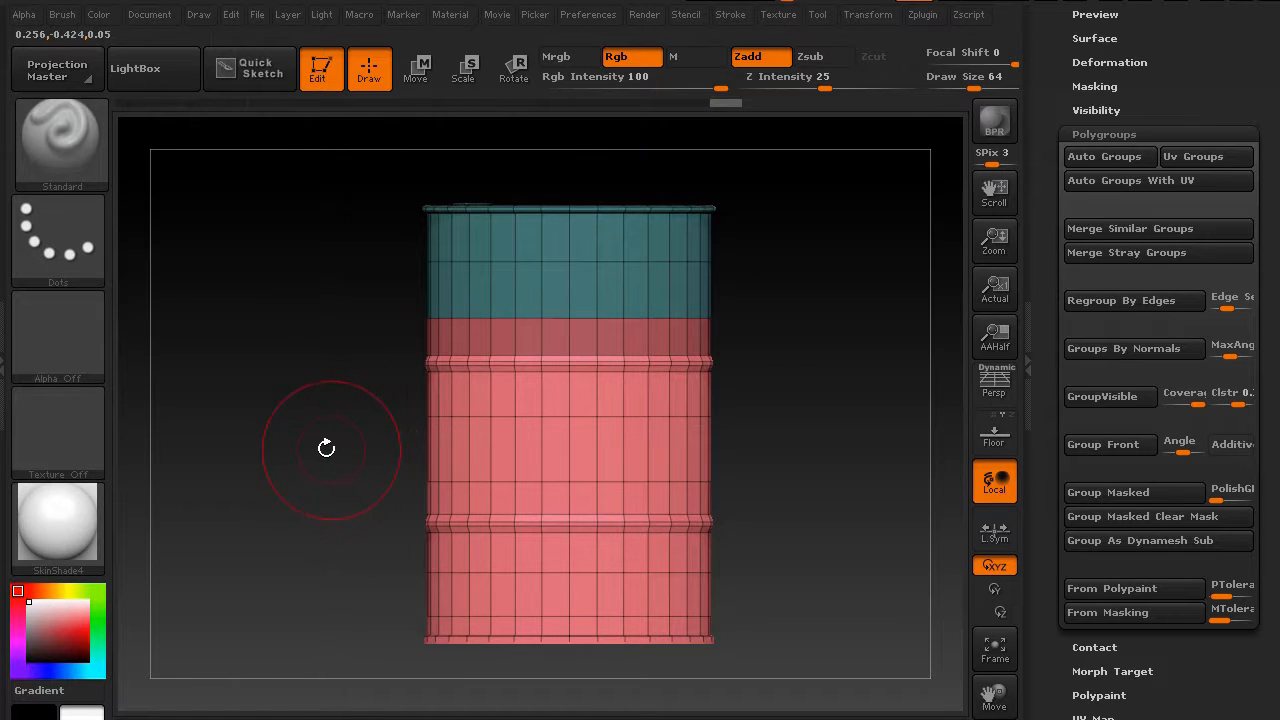
left_click_drag(286, 429, 314, 451, "ctrl")
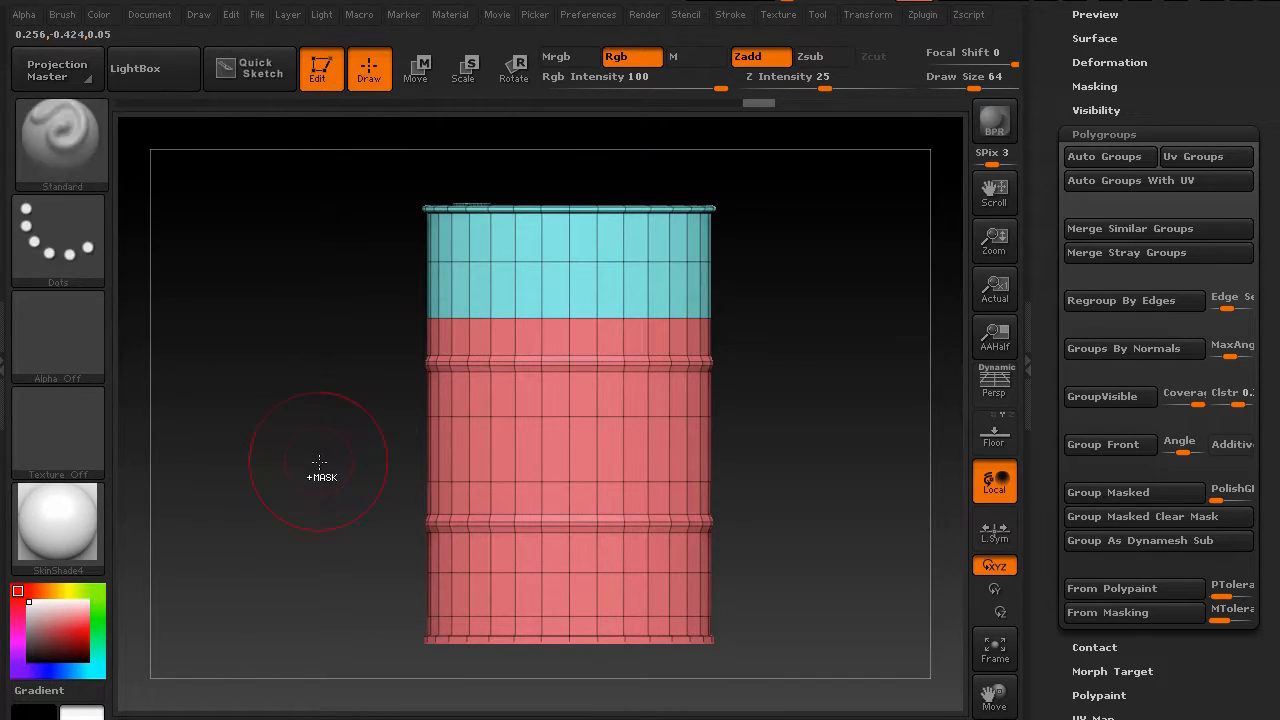
Try isolating the drum's lower section with selection rectangles, showing the whole drum between attempts
left_click_drag(276, 386, 304, 426, "ctrl")
mouse_move(349, 663)
left_mouse_down("ctrl+shift")
mouse_move(430, 663)
mouse_move(761, 608)
mouse_move(835, 484)
left_mouse_up("ctrl+shift")
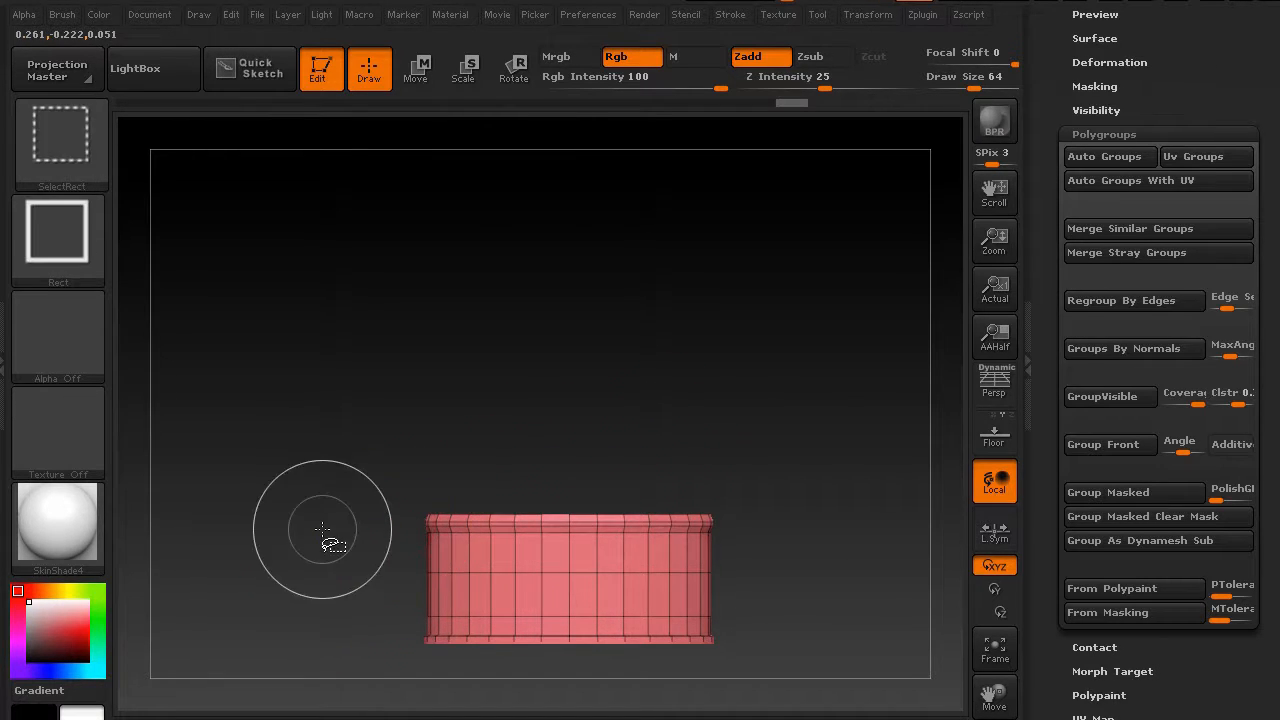
left_click(330, 538, "ctrl+shift")
left_click_drag(386, 657, 804, 416, "ctrl+shift")
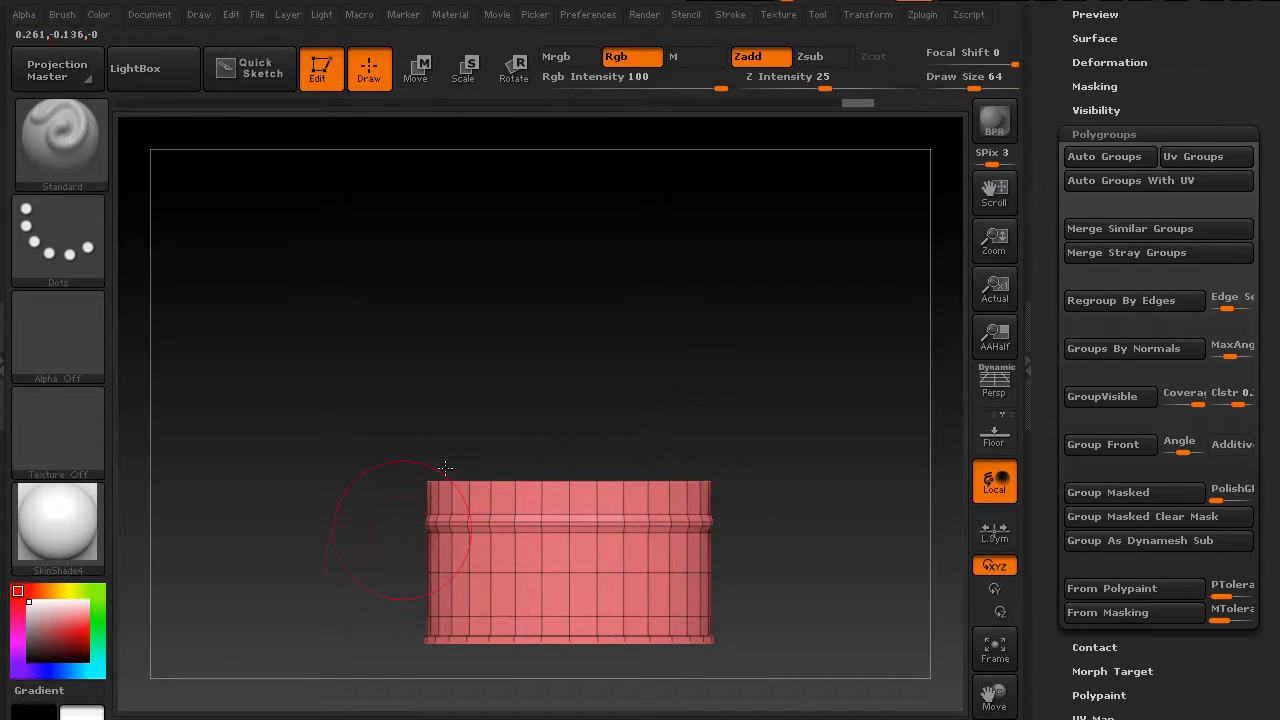
left_click(318, 520, "ctrl+shift")
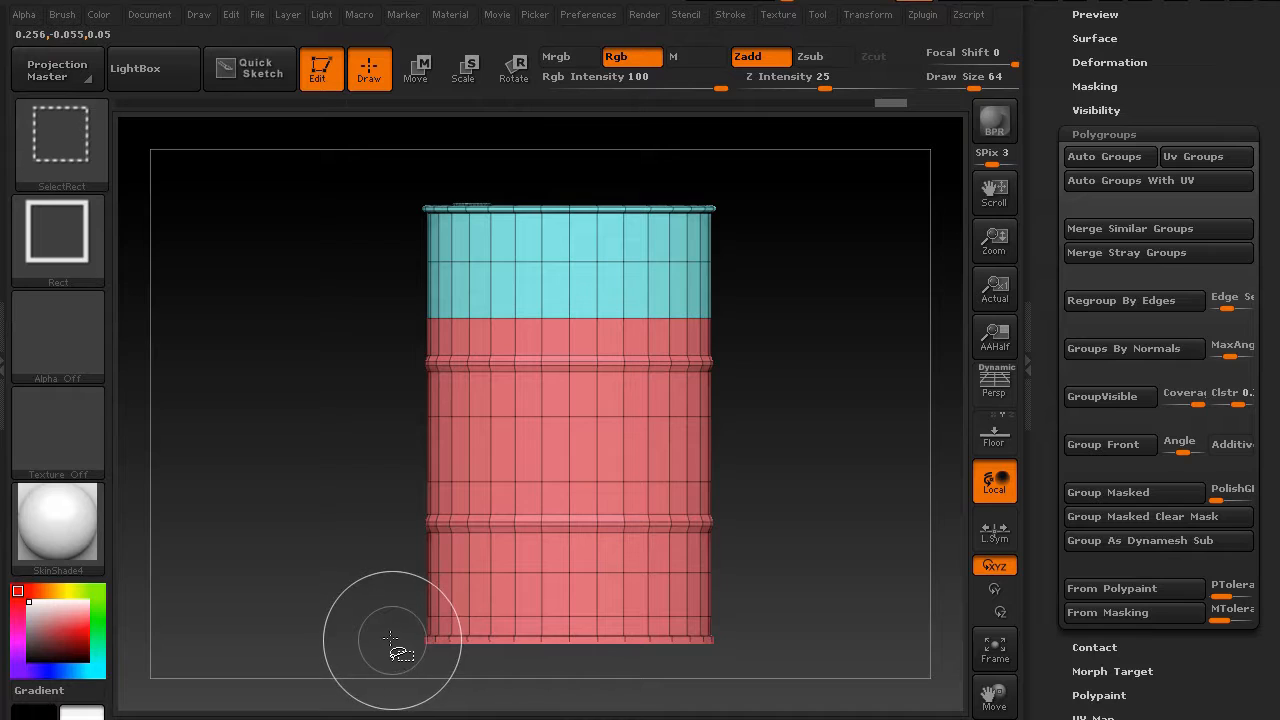
Isolate the drum's lower section with a selection rectangle, group the visible polygons into a new polygroup, and show the whole drum
mouse_move(390, 660)
left_mouse_down("ctrl+shift")
mouse_move(616, 643)
mouse_move(766, 485)
mouse_move(776, 414)
left_mouse_up("ctrl+shift")
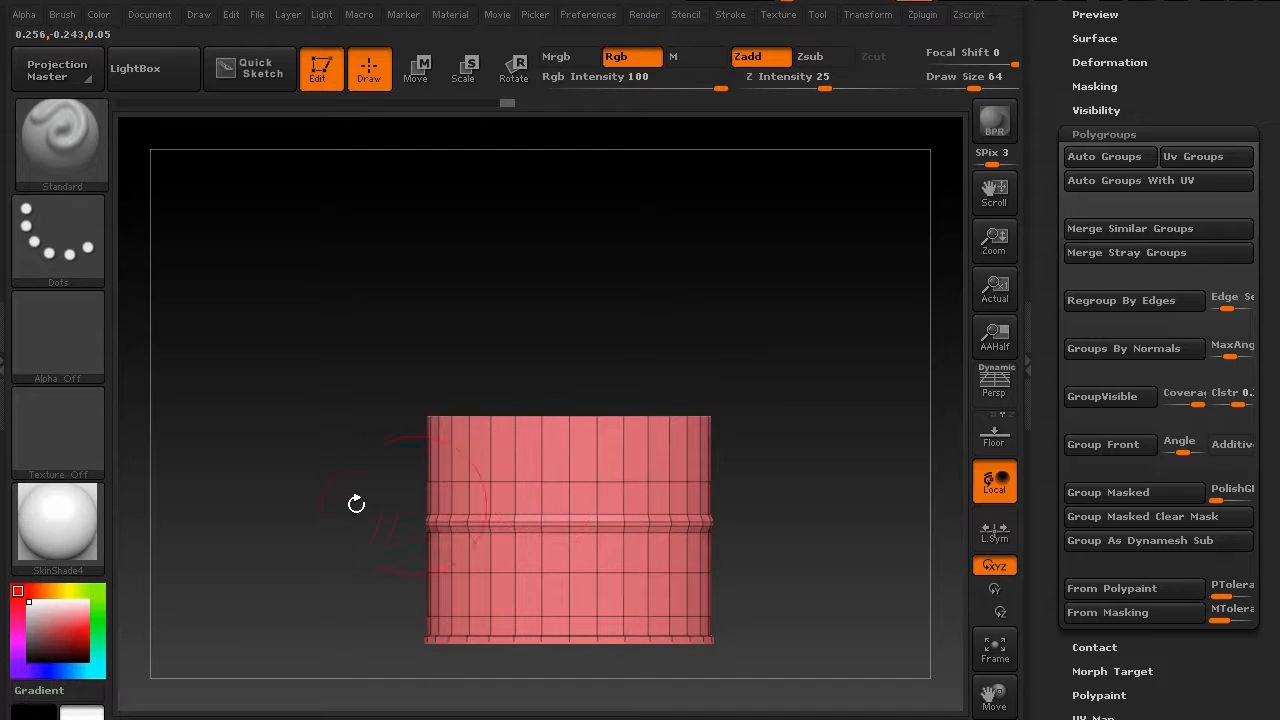
key("ctrl")
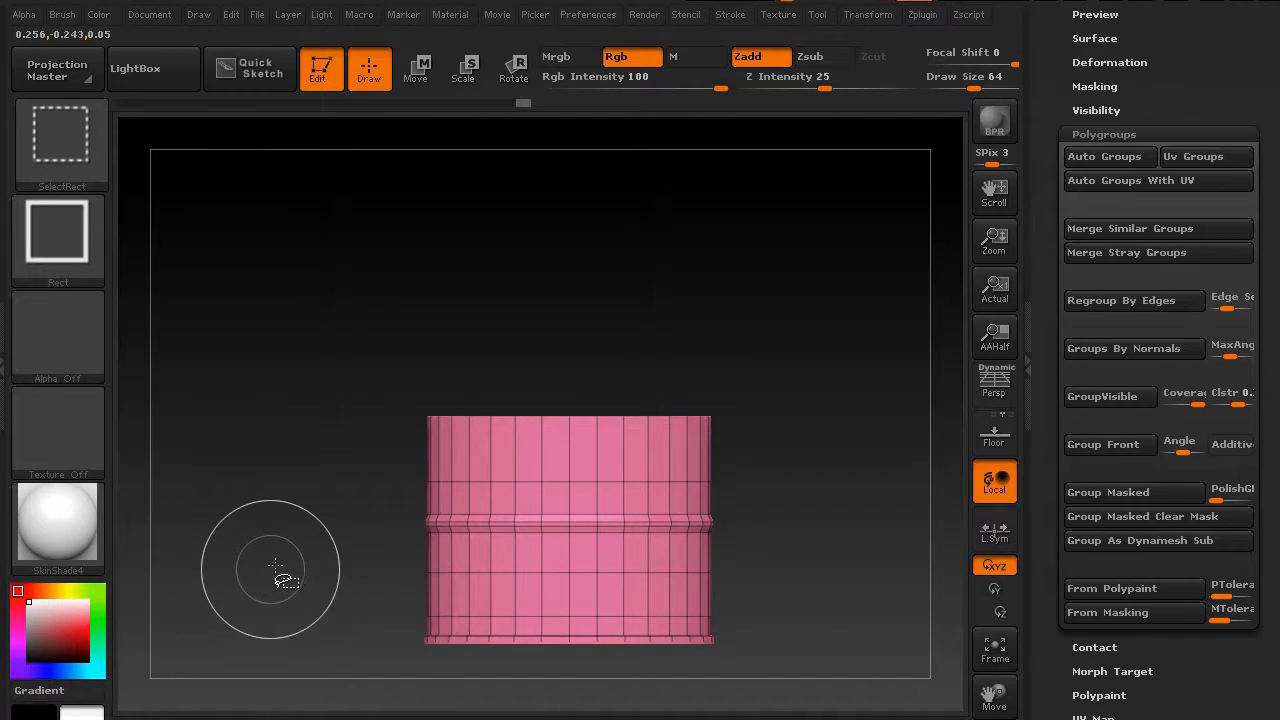
left_click(283, 562, "ctrl+shift")
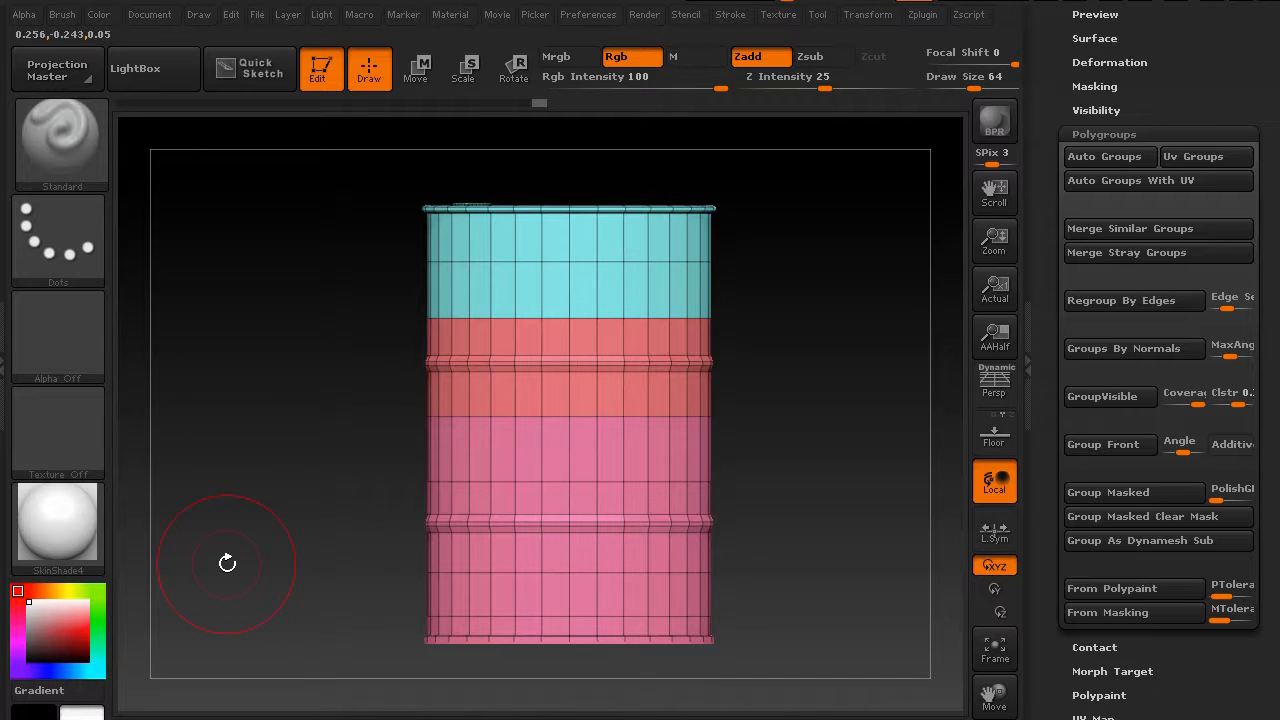
mouse_move(290, 486)
left_mouse_down()
mouse_move(306, 489)
mouse_move(306, 549)
mouse_move(306, 451)
mouse_move(302, 479)
left_mouse_up()
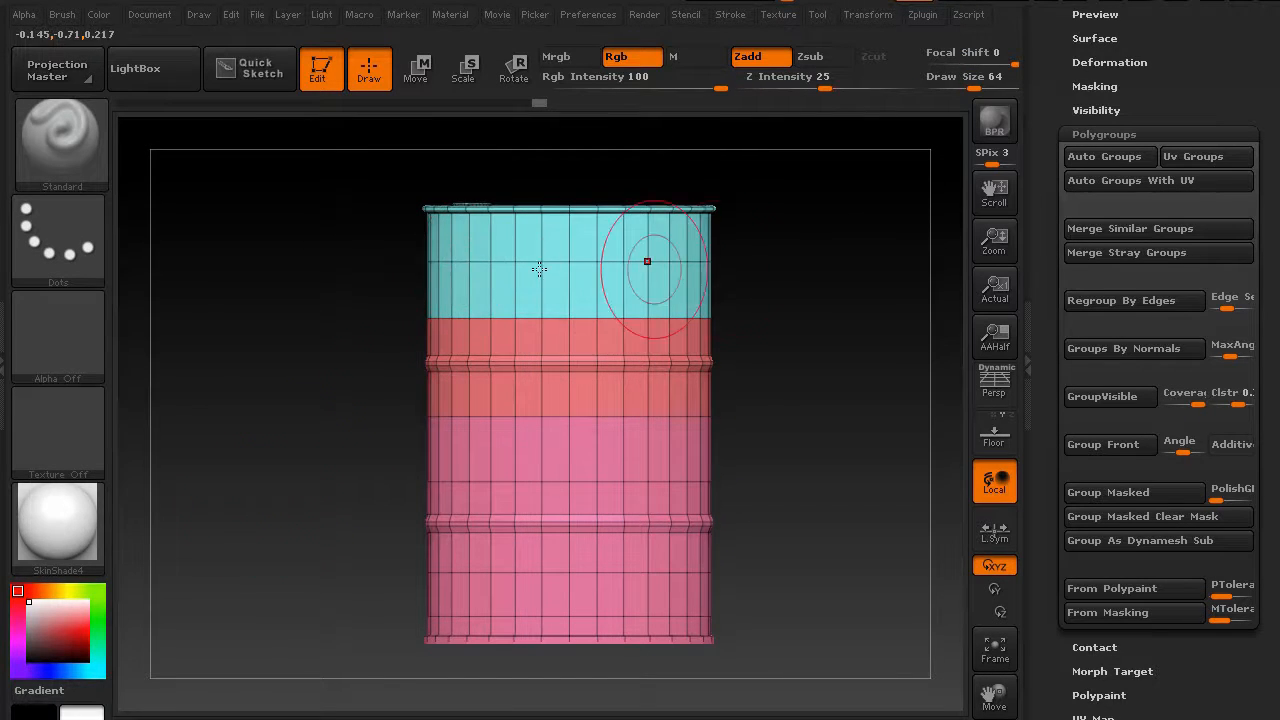